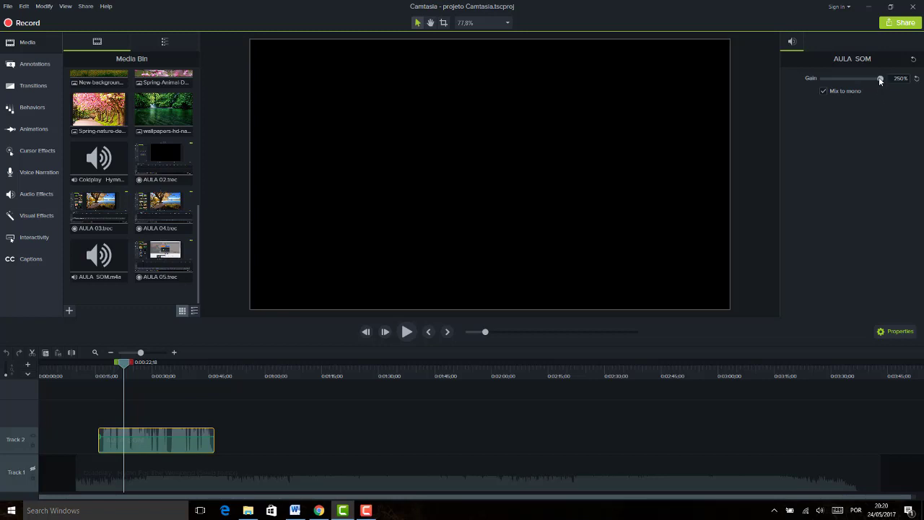
# - Reset the gain of the AULA SOM clip on Track 2 to its default 100%
pyautogui.moveTo(880, 80); pyautogui.dragTo(871, 78)
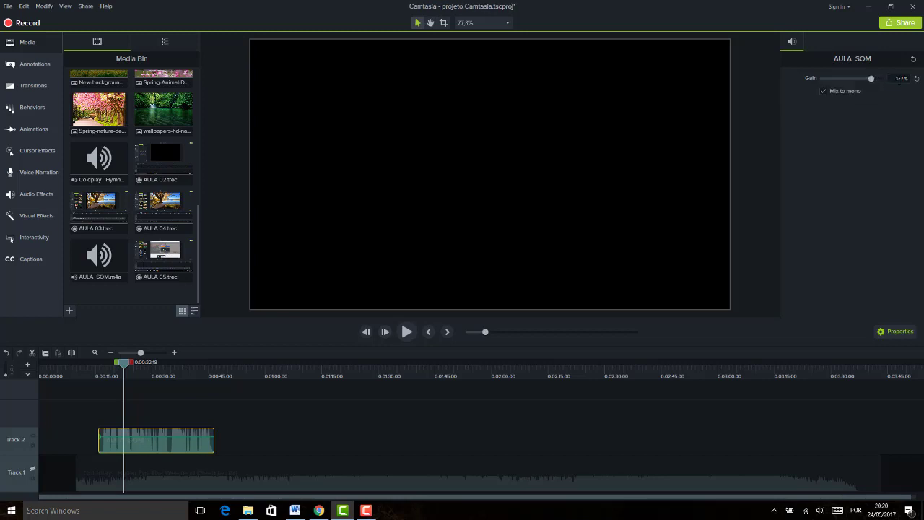
pyautogui.click(918, 78)
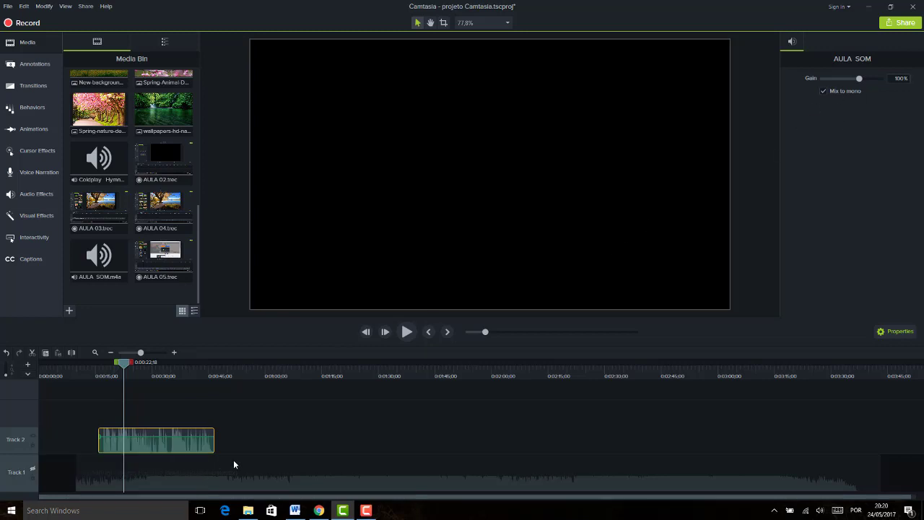
pyautogui.click(322, 445)
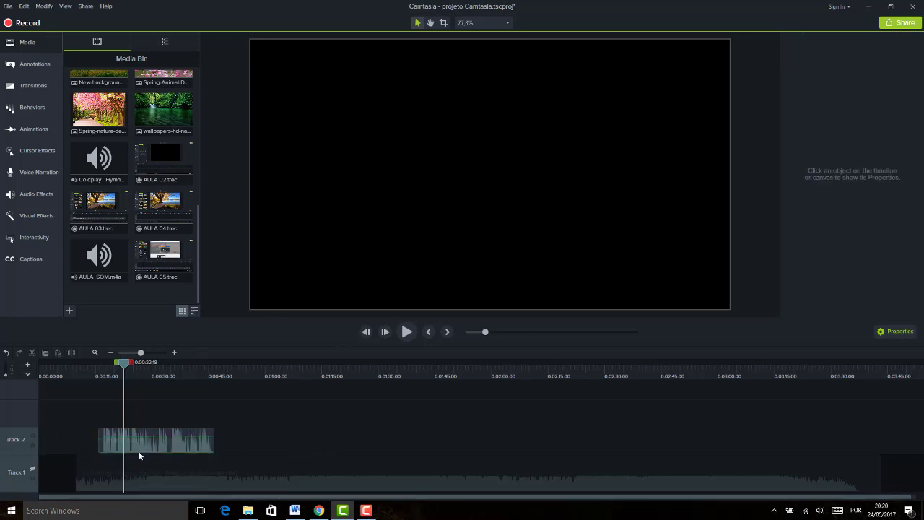
# - Unlock Track 1 and delete both audio clips from the timeline
pyautogui.click(33, 470)
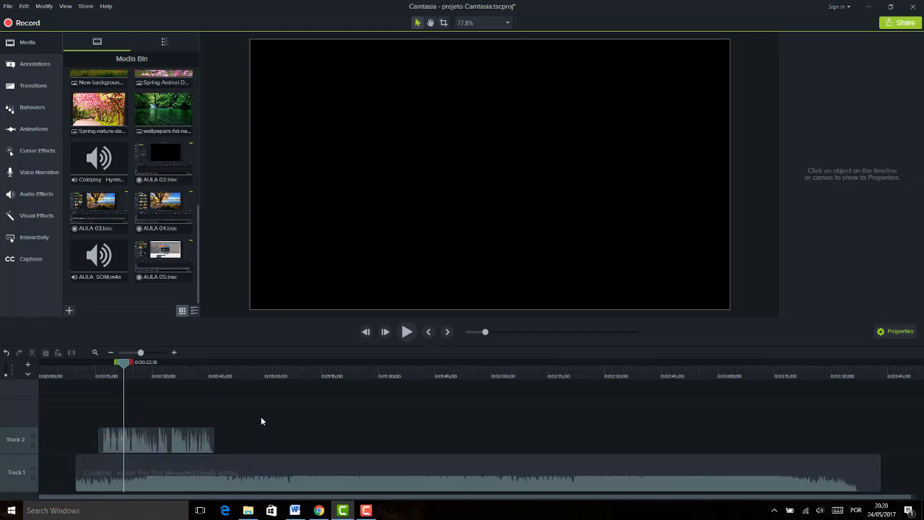
pyautogui.moveTo(261, 416); pyautogui.dragTo(164, 473)
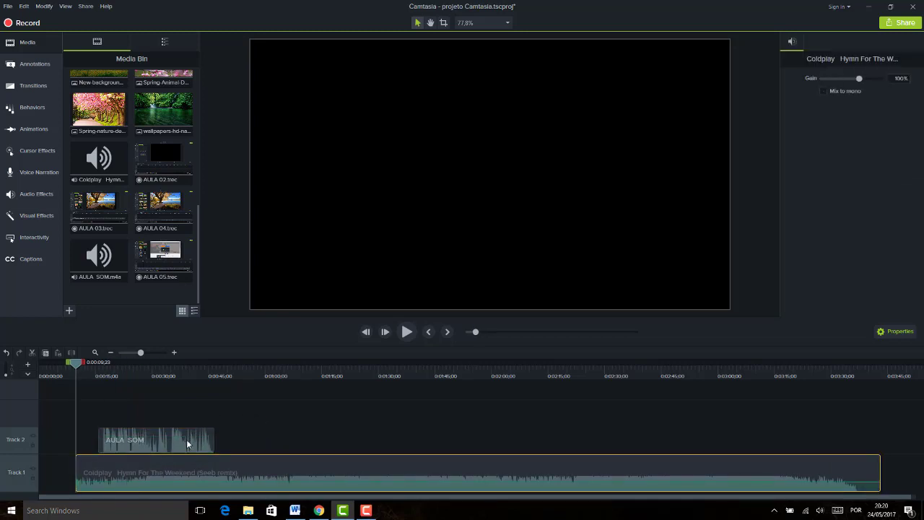
pyautogui.moveTo(252, 423); pyautogui.dragTo(197, 459)
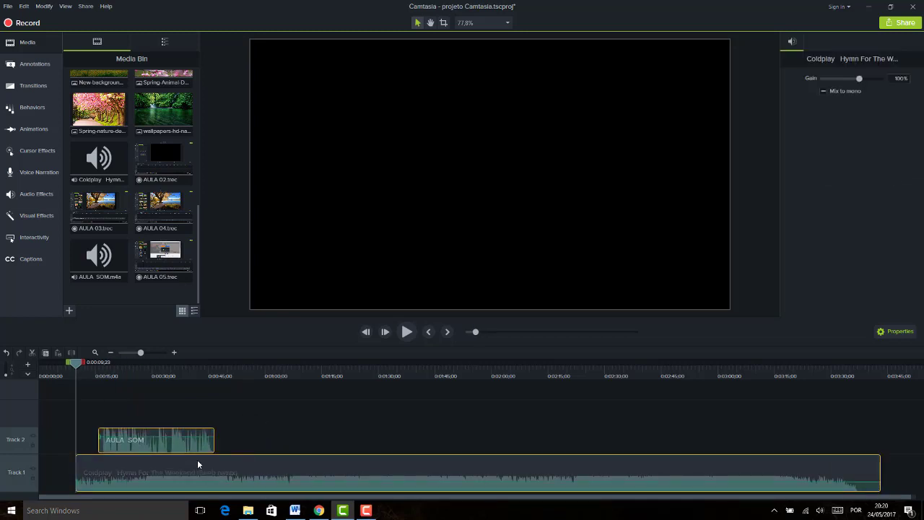
pyautogui.press('Delete')
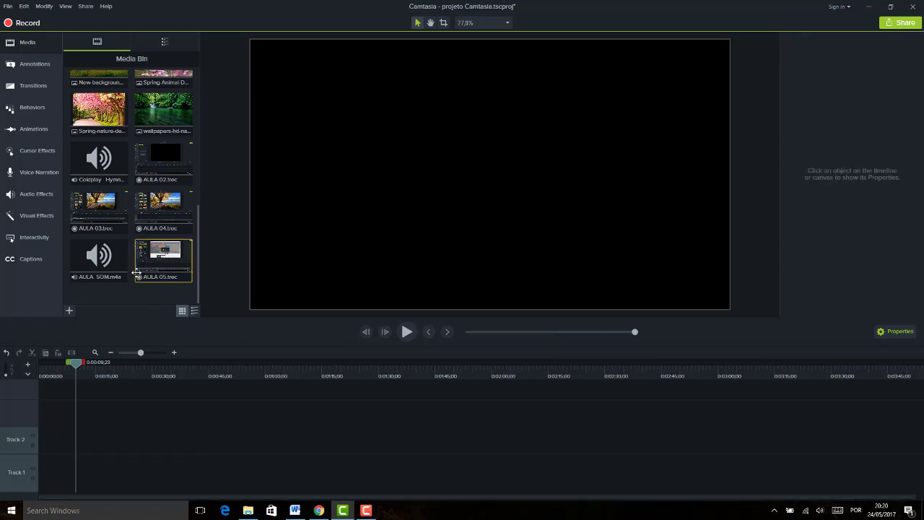
# - Place the Camtasia aula 01 video at the start of Track 2 and play a short stretch of it
pyautogui.click(104, 258)
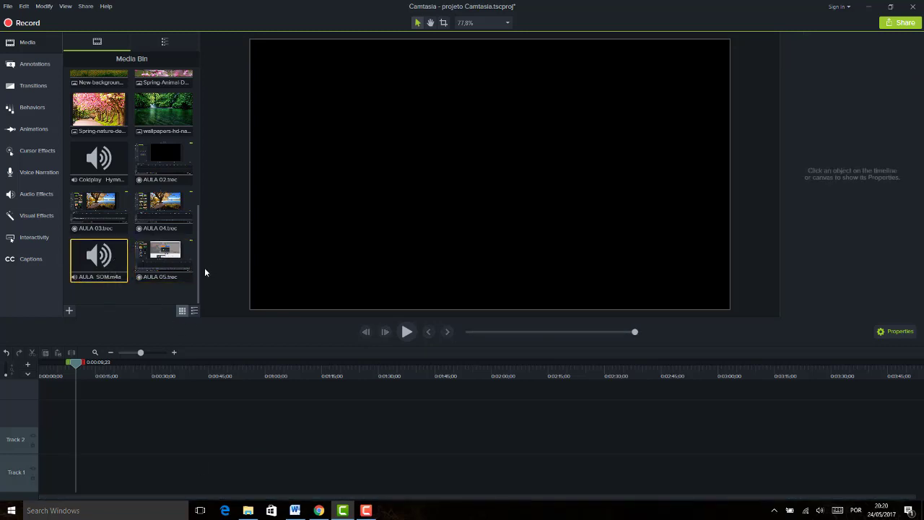
pyautogui.moveTo(198, 268); pyautogui.dragTo(197, 107)
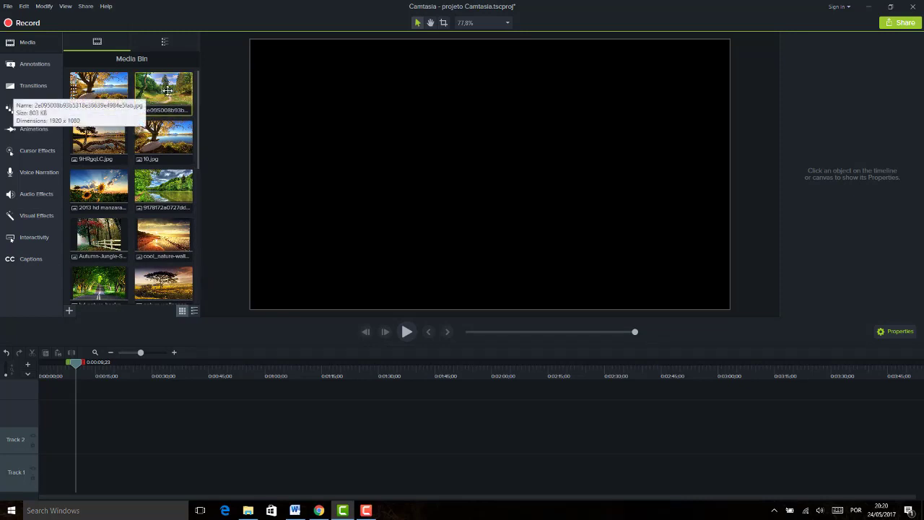
pyautogui.click(95, 85)
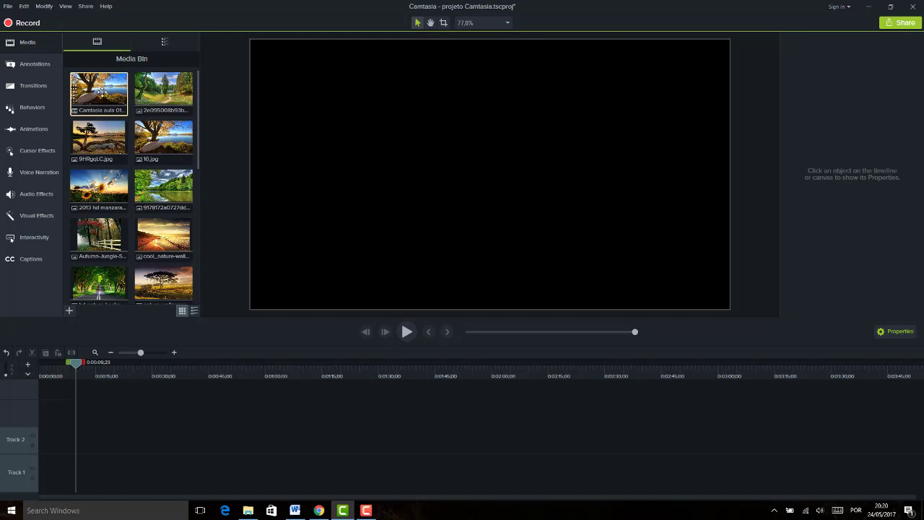
pyautogui.moveTo(101, 91); pyautogui.dragTo(32, 444)
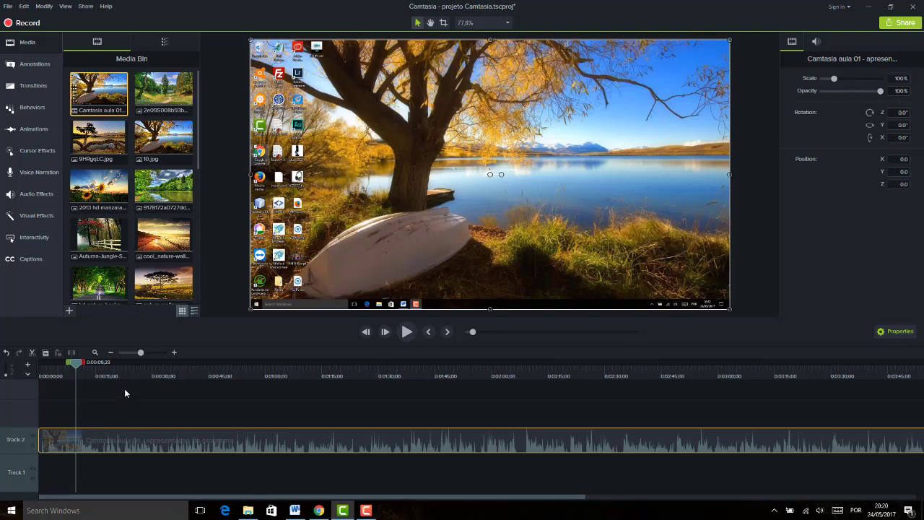
pyautogui.press('space')
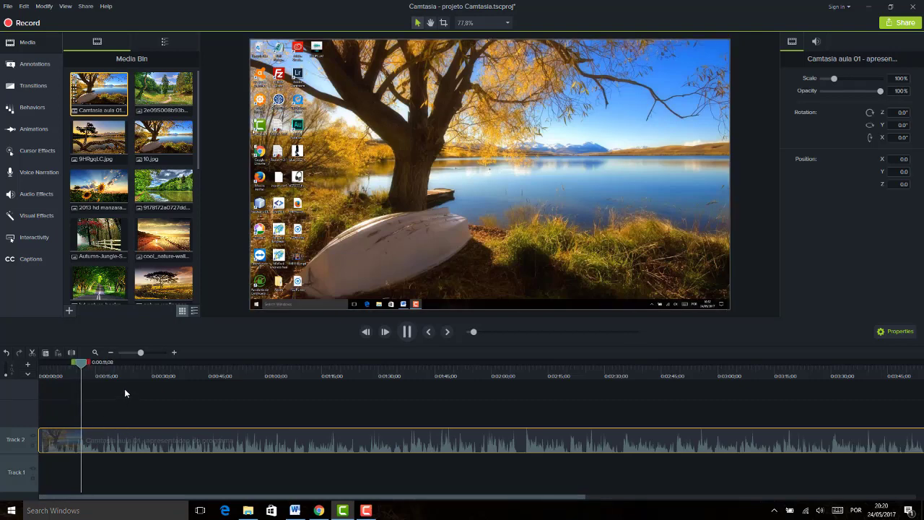
pyautogui.press('space')
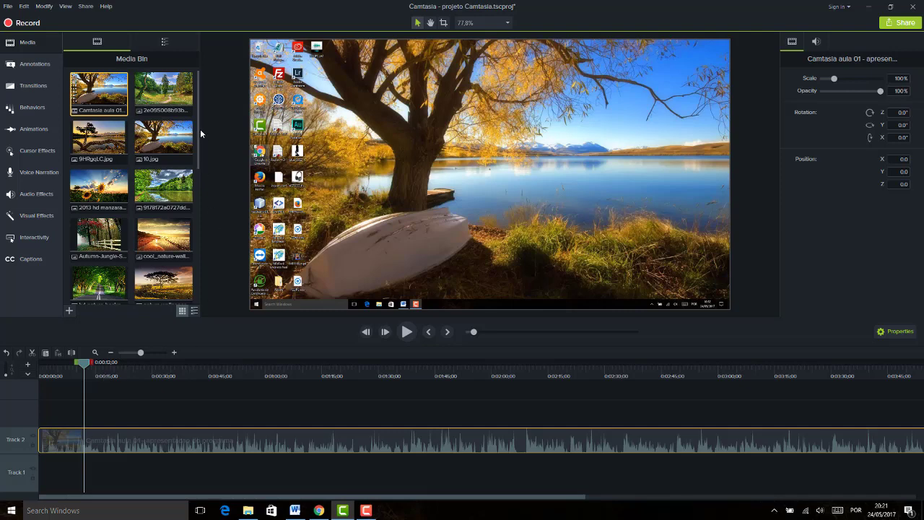
# - Import Music Tracks - summerwhistling.mp3 from the MUSICAS folder into the media bin and preview its sound
pyautogui.moveTo(198, 128); pyautogui.dragTo(194, 280)
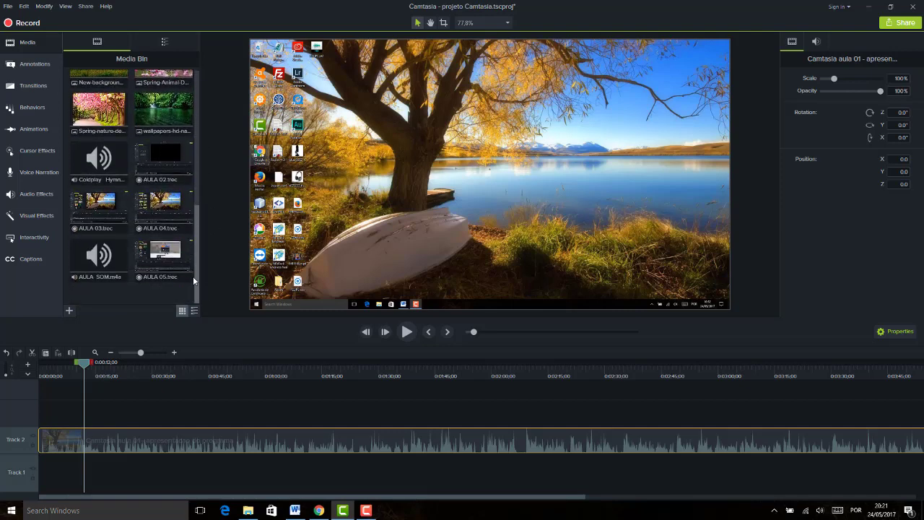
pyautogui.click(105, 162)
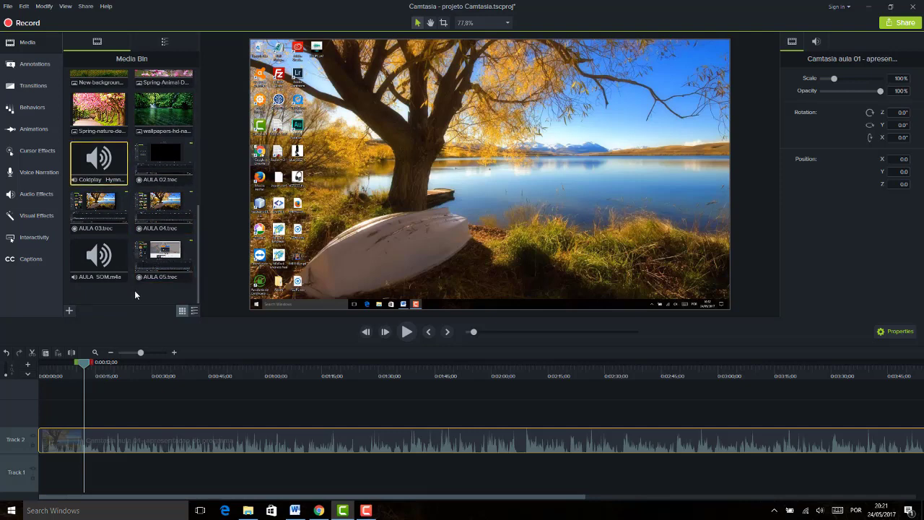
pyautogui.click(105, 298)
pyautogui.doubleClick(100, 291)
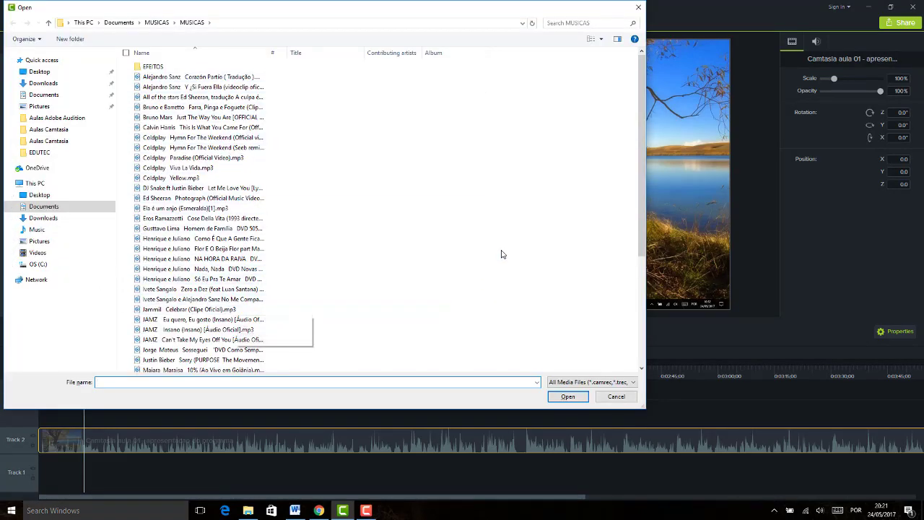
pyautogui.moveTo(642, 195); pyautogui.dragTo(643, 300)
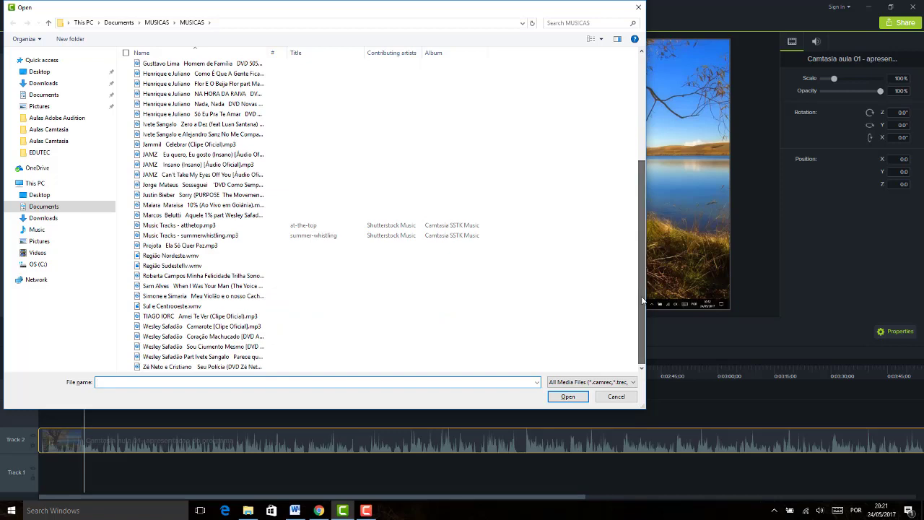
pyautogui.click(216, 235)
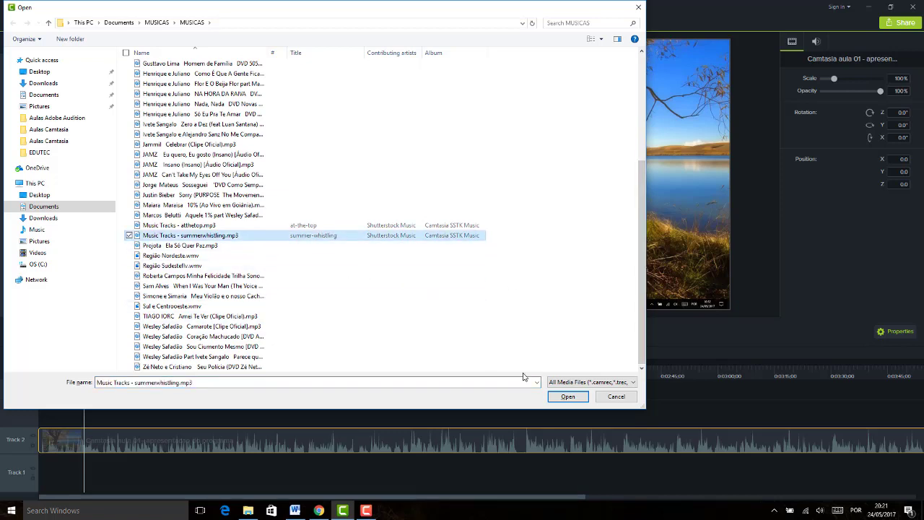
pyautogui.click(568, 396)
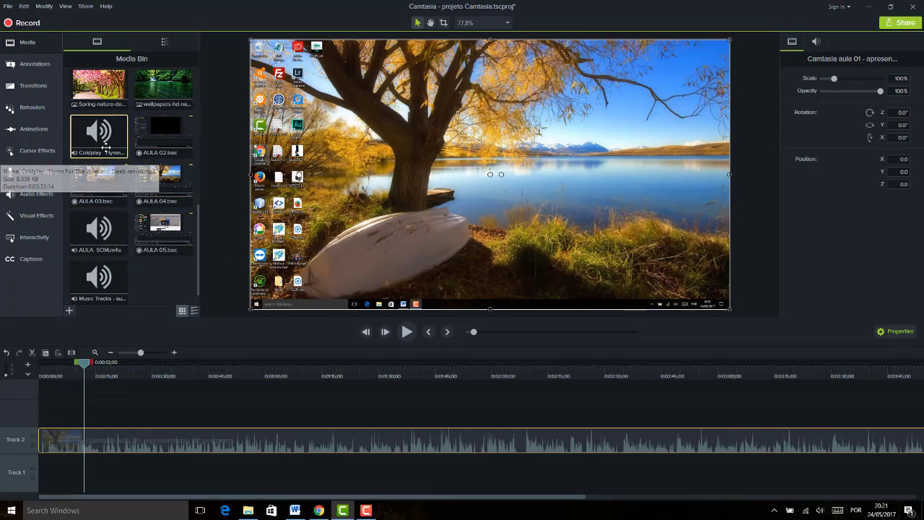
pyautogui.doubleClick(98, 278)
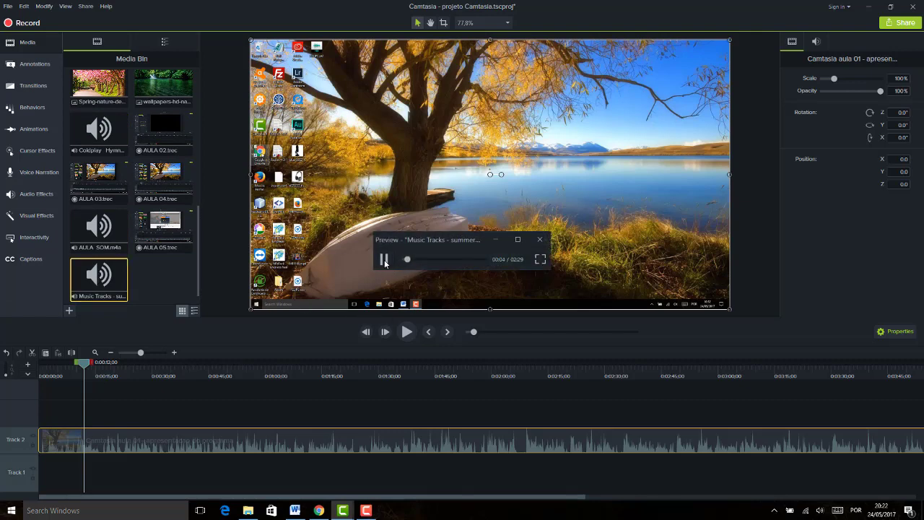
pyautogui.click(384, 259)
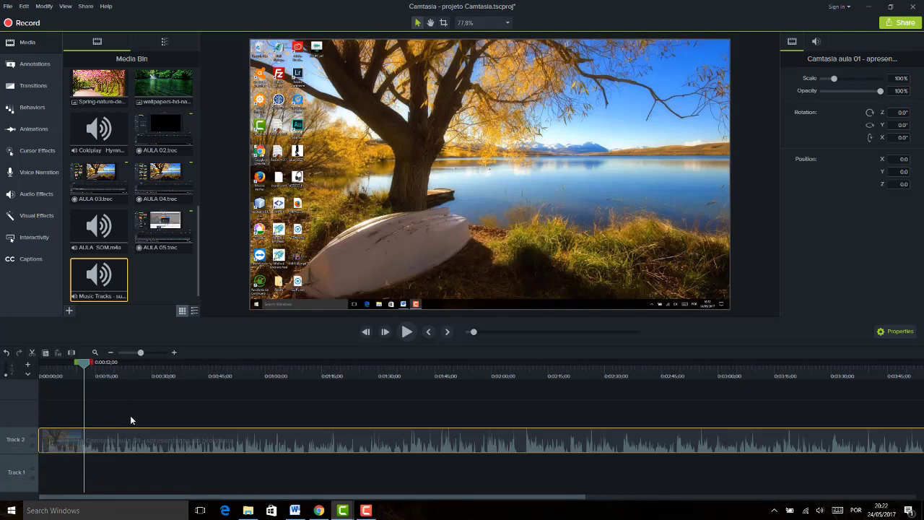
# - Separate the audio and video of the Camtasia aula 01 clip on Track 2
pyautogui.click(115, 440)
pyautogui.moveTo(112, 443)
pyautogui.mouseDown()
pyautogui.moveTo(114, 423)
pyautogui.moveTo(107, 441)
pyautogui.mouseUp()
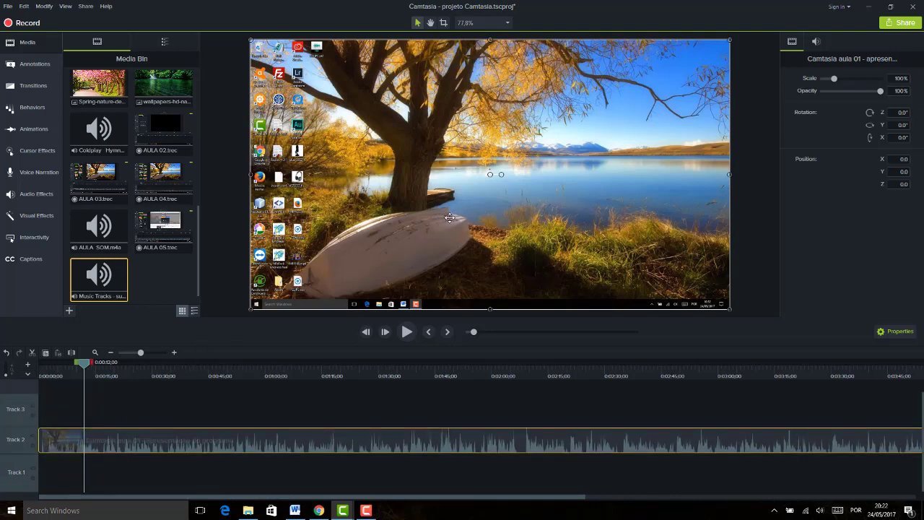
pyautogui.rightClick(134, 438)
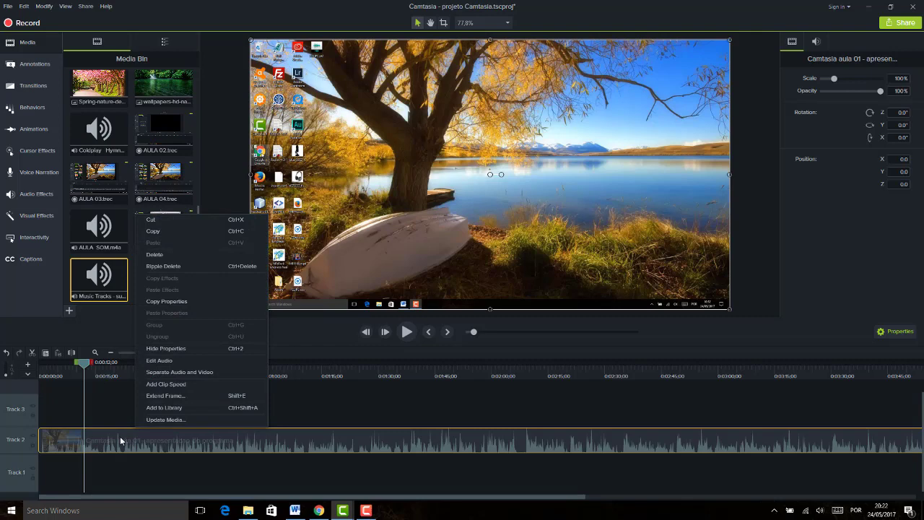
pyautogui.click(162, 372)
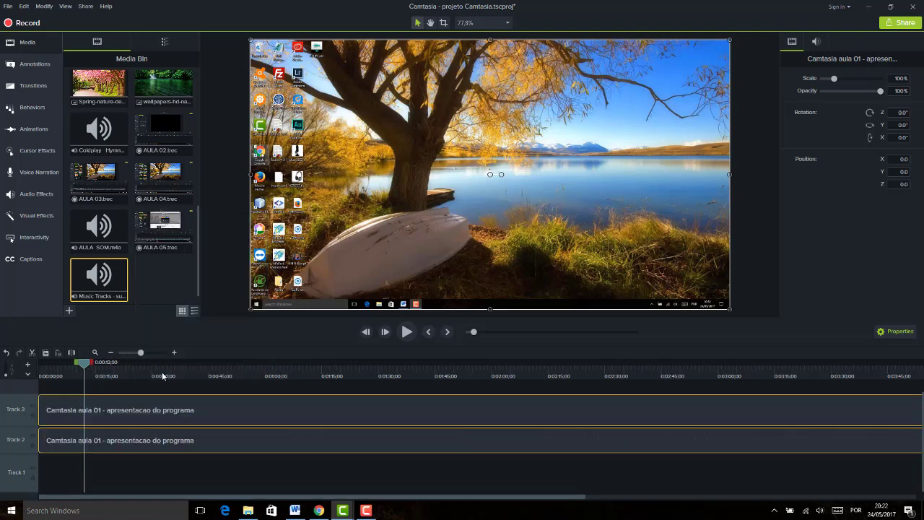
# - Shift the separated audio on Track 3 so that it starts at about 14 seconds
pyautogui.click(119, 460)
pyautogui.moveTo(115, 441); pyautogui.dragTo(135, 442)
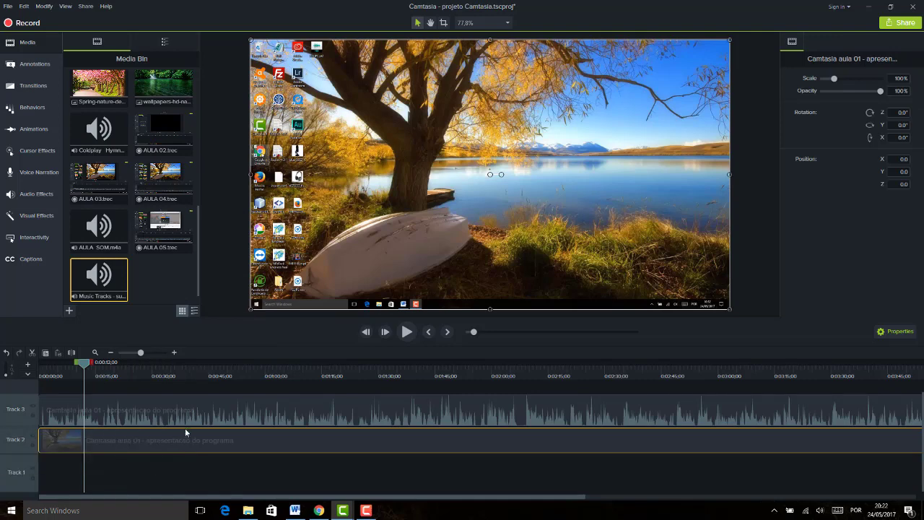
pyautogui.click(190, 417)
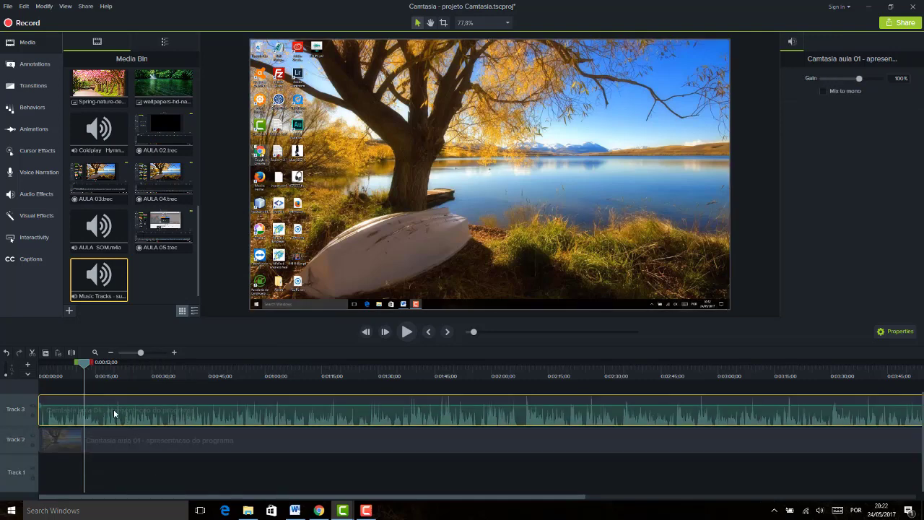
pyautogui.moveTo(114, 413); pyautogui.dragTo(158, 414)
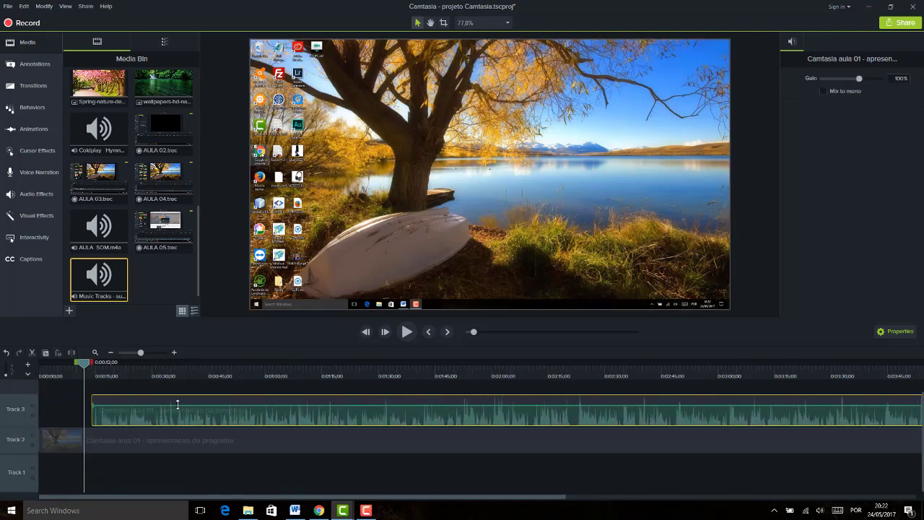
# - Delete the separated audio from Track 3, play the video briefly without it, and undo the deletion
pyautogui.press('Delete')
pyautogui.press('space')
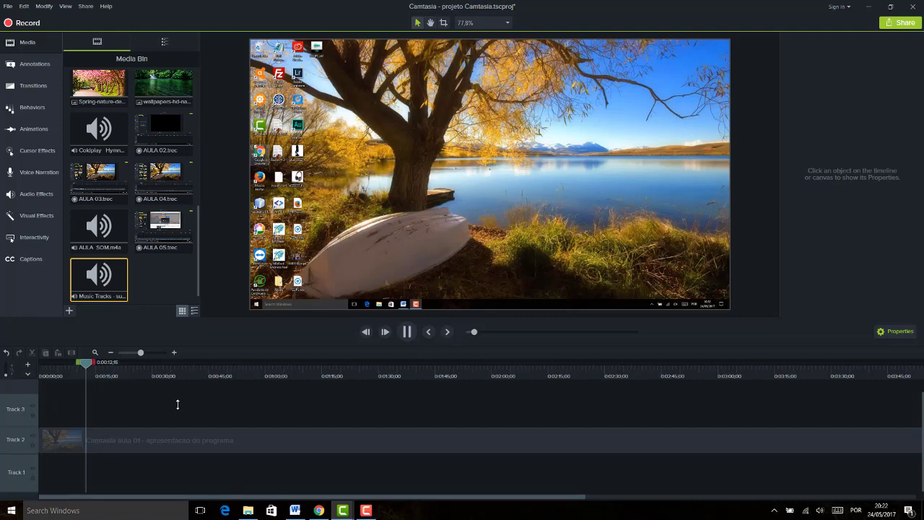
pyautogui.press('space')
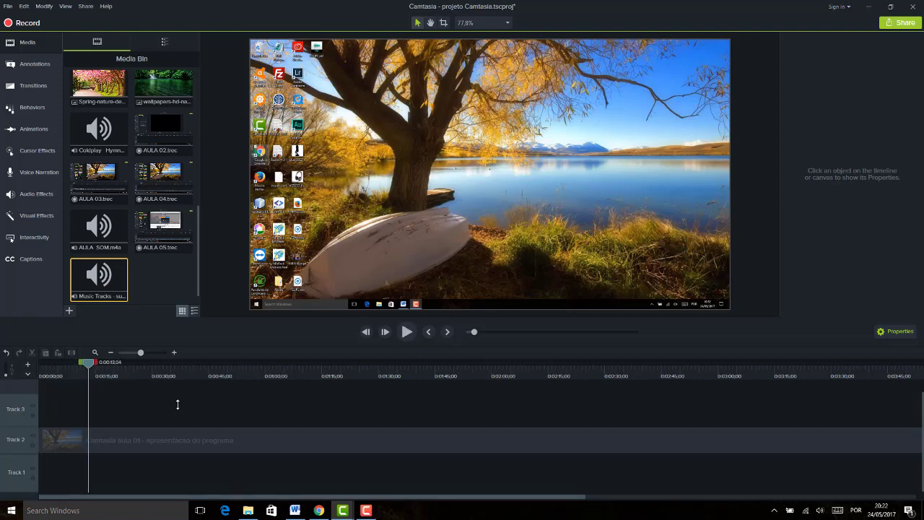
pyautogui.hotkey('ctrl', 'z')
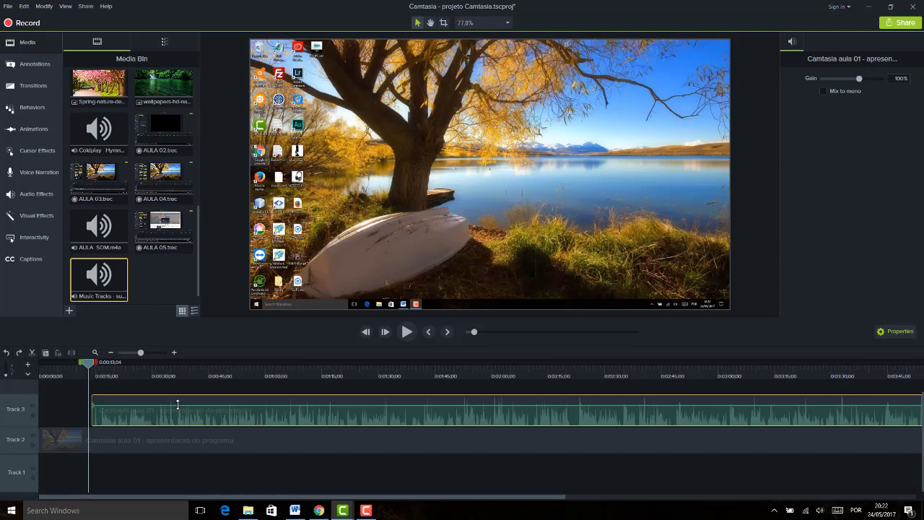
pyautogui.moveTo(181, 408)
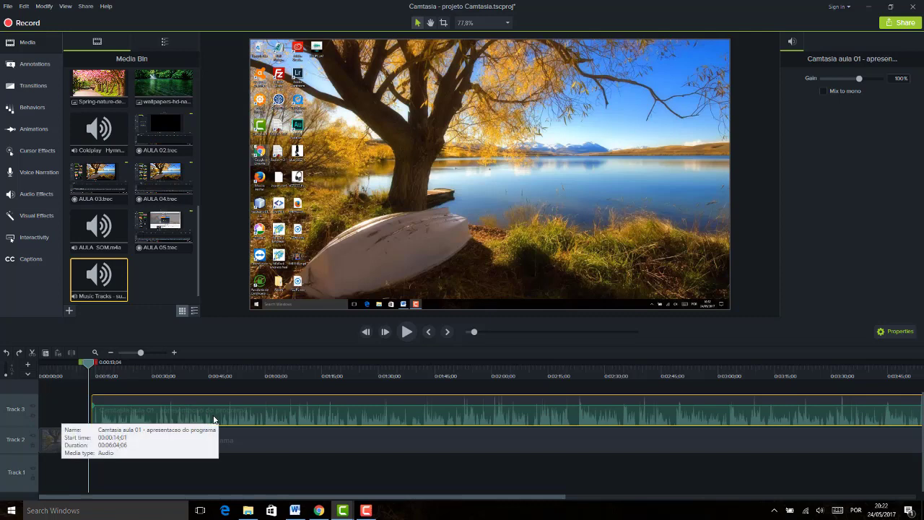
pyautogui.rightClick(247, 439)
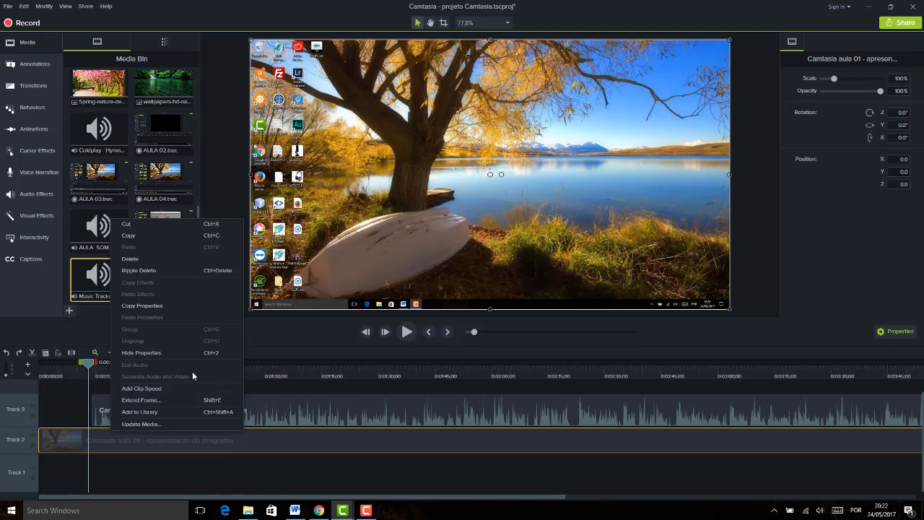
pyautogui.click(70, 401)
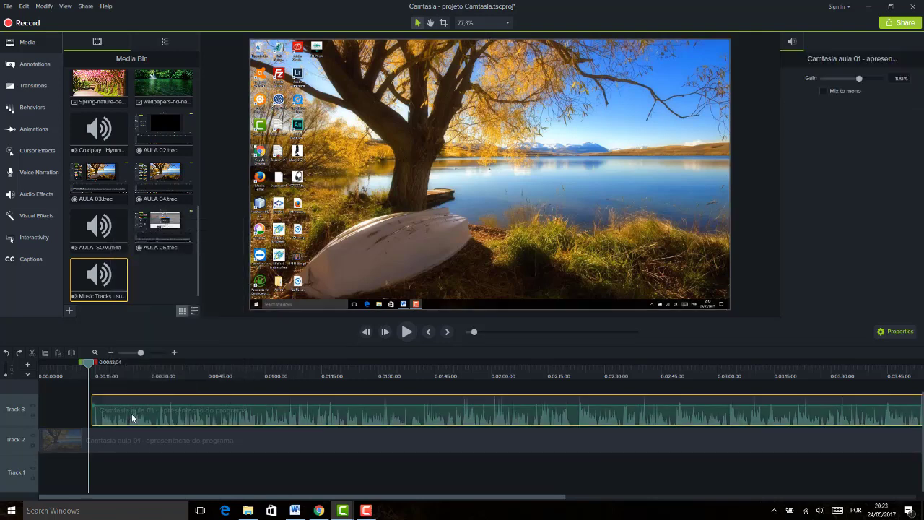
# - Move the separated audio to the start of Track 1 and the video clip from Track 2 to Track 3
pyautogui.click(133, 417)
pyautogui.moveTo(221, 419); pyautogui.dragTo(134, 463)
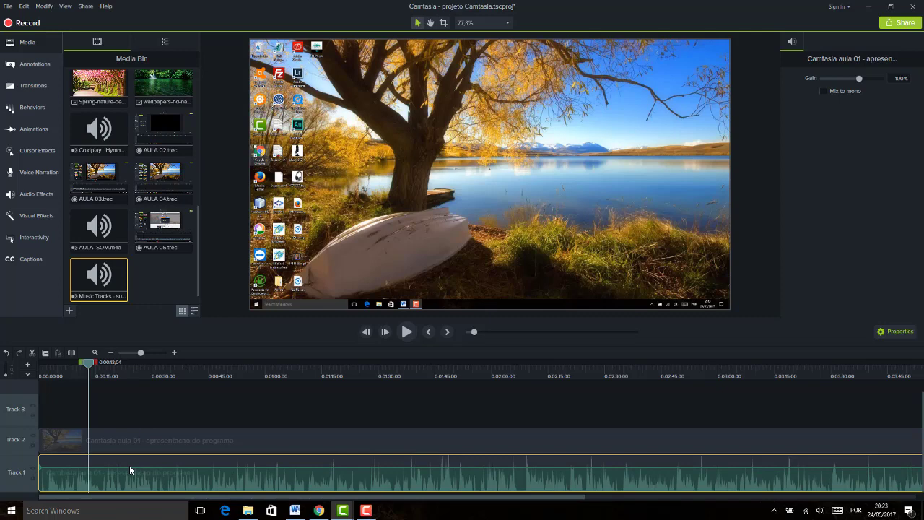
pyautogui.click(131, 405)
pyautogui.moveTo(117, 431); pyautogui.dragTo(111, 422)
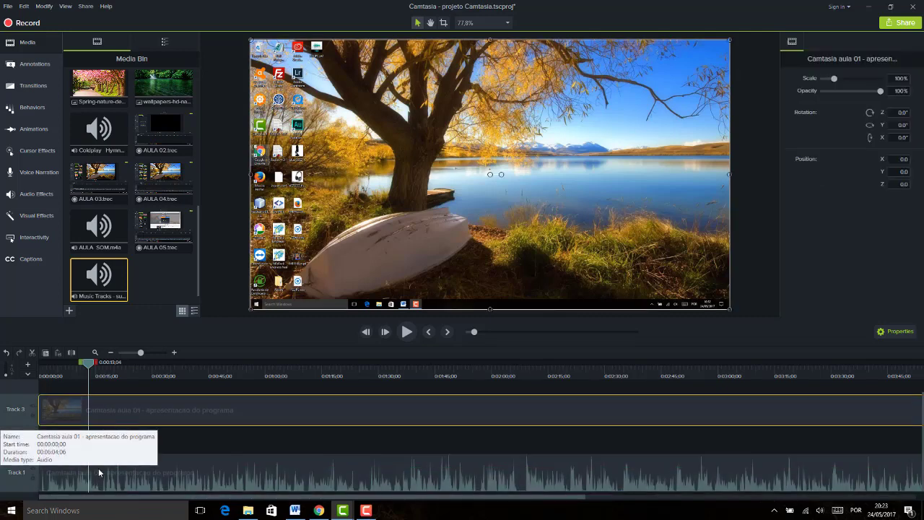
# - Move the separated audio from Track 1 to Track 2 and place the summerwhistling music at the start of Track 1
pyautogui.moveTo(98, 469); pyautogui.dragTo(98, 452)
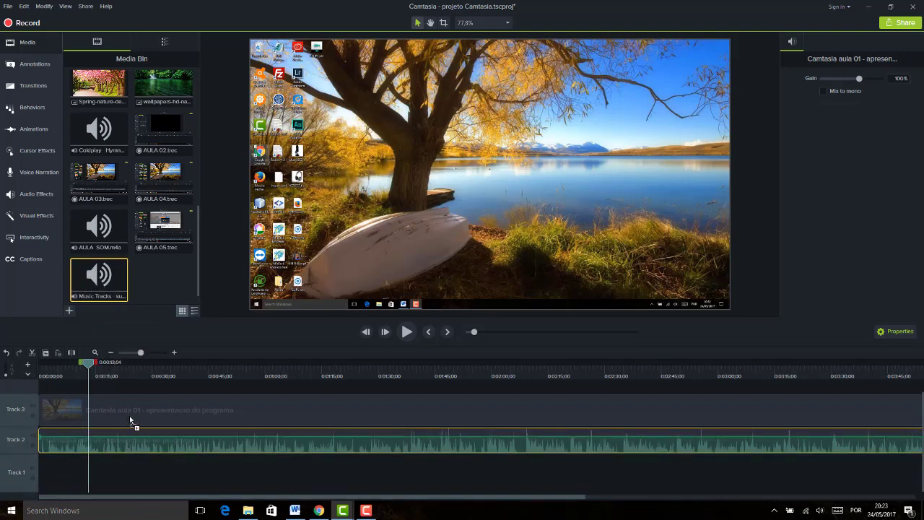
pyautogui.moveTo(131, 419); pyautogui.dragTo(38, 490)
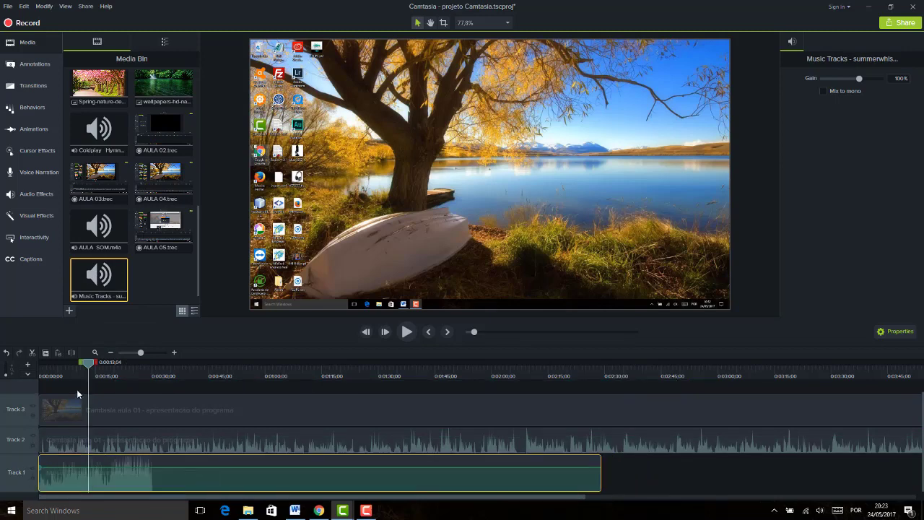
# - Play the timeline from its start, raise the computer's speaker volume to 79, and play a little more
pyautogui.moveTo(88, 362); pyautogui.dragTo(12, 363)
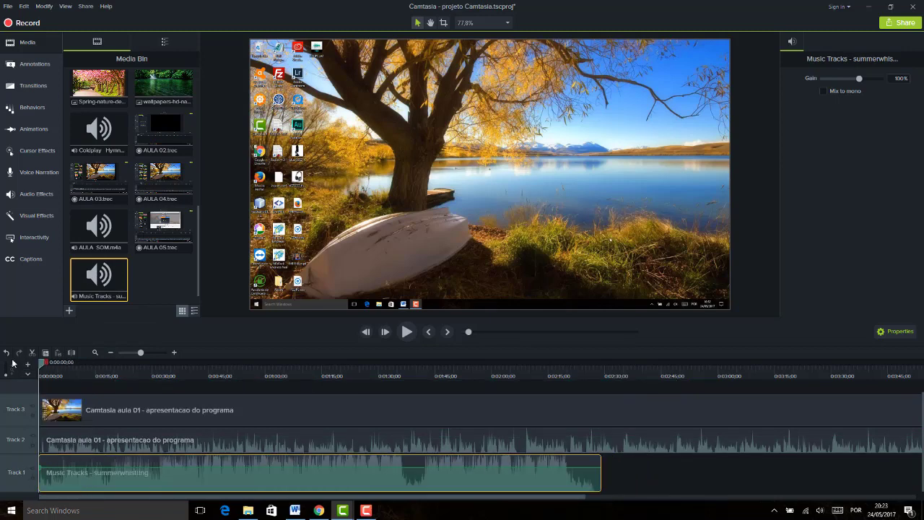
pyautogui.press('space')
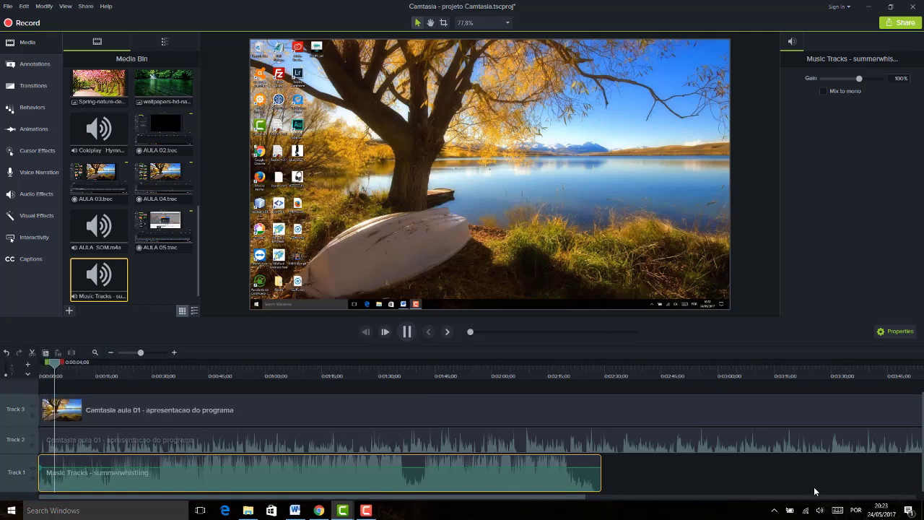
pyautogui.click(820, 510)
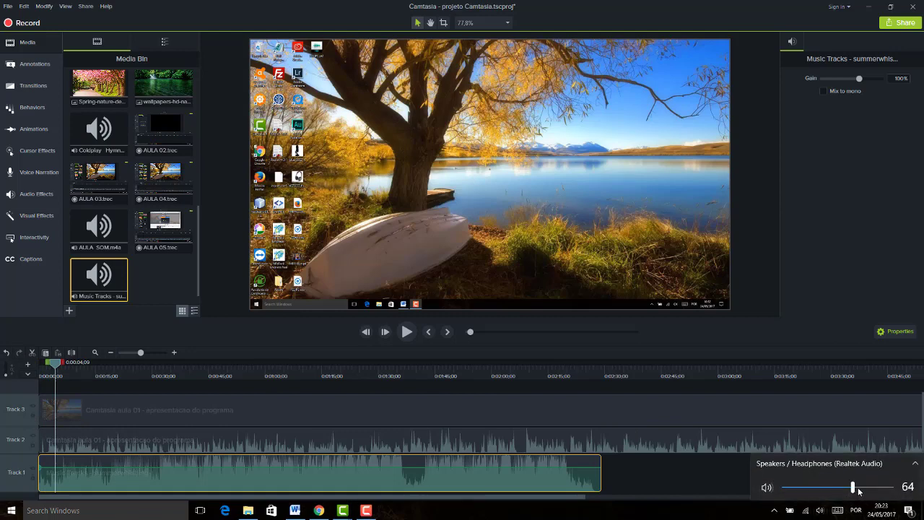
pyautogui.moveTo(860, 491); pyautogui.dragTo(875, 488)
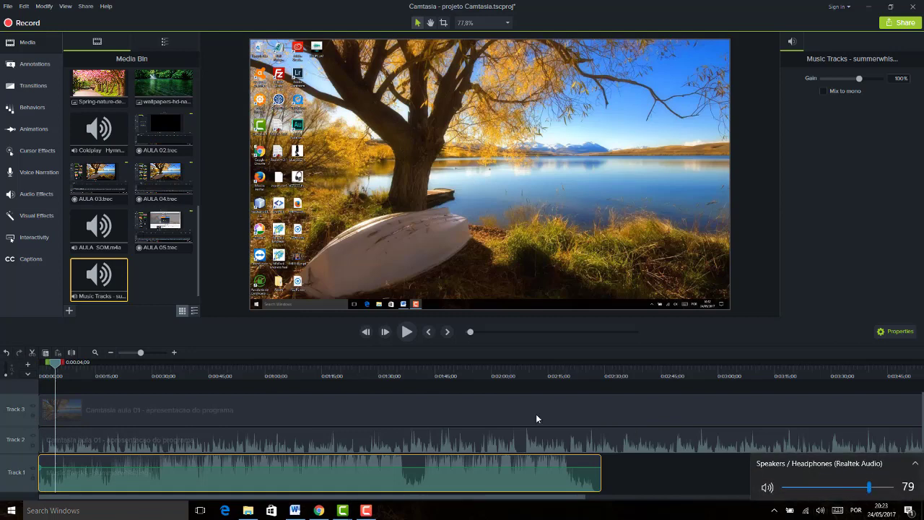
pyautogui.click(67, 369)
pyautogui.press('space')
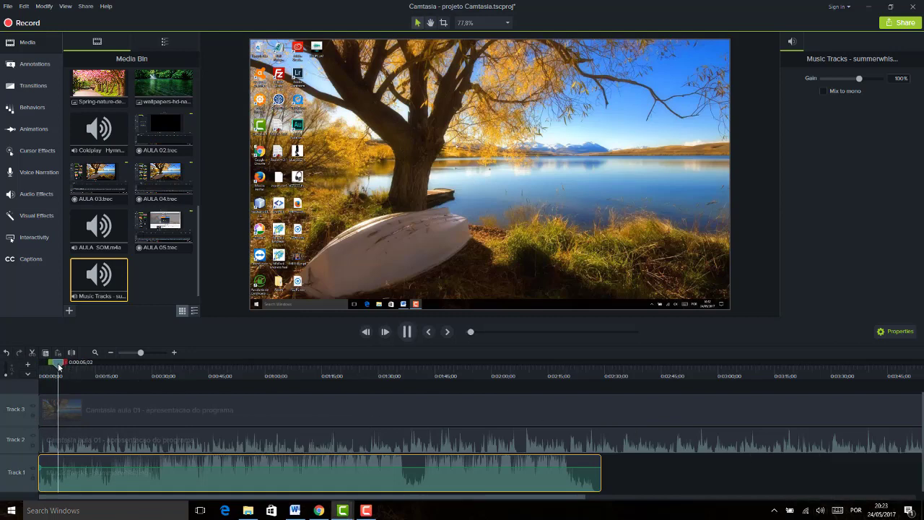
pyautogui.press('space')
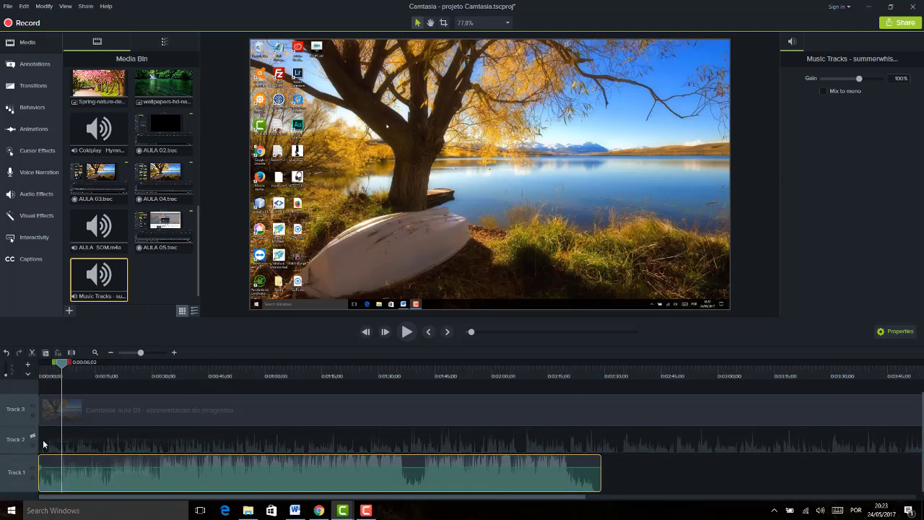
# - Listen to the music with Track 2 turned off, and turn Track 2 back on
pyautogui.press('space')
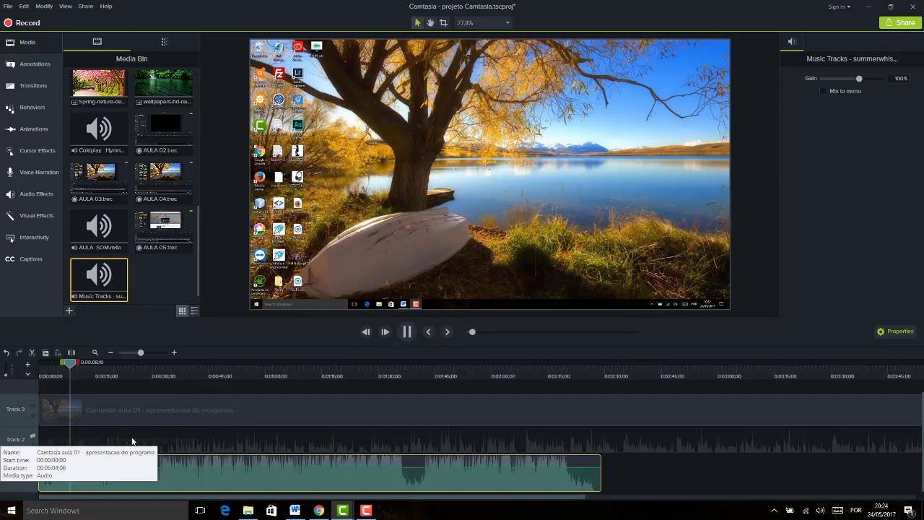
pyautogui.press('space')
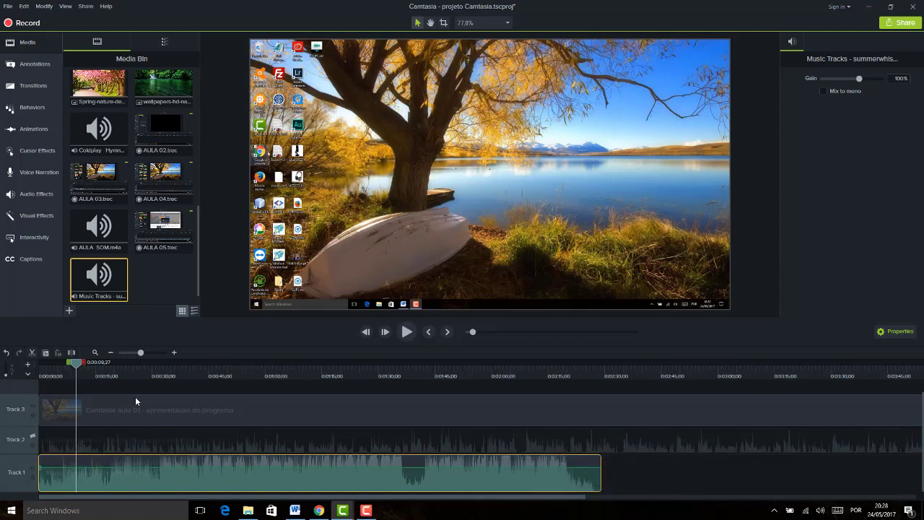
pyautogui.click(617, 471)
pyautogui.click(178, 469)
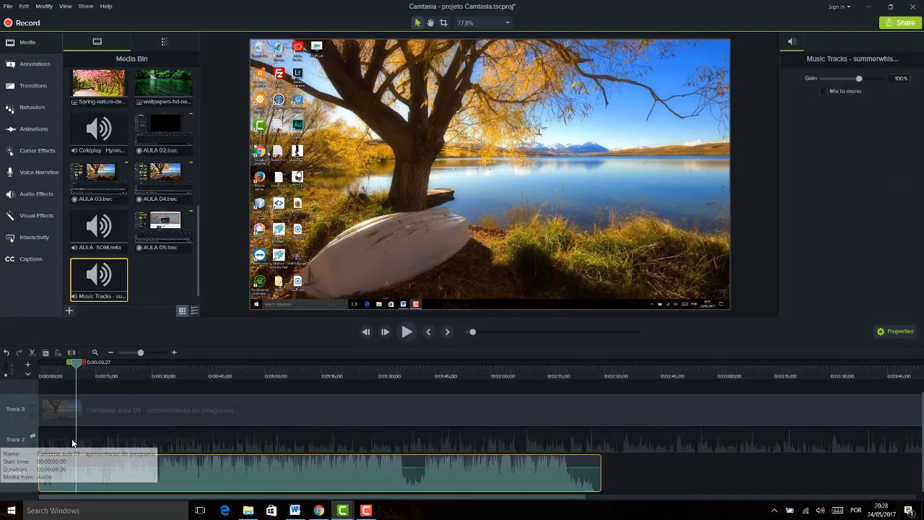
pyautogui.click(33, 436)
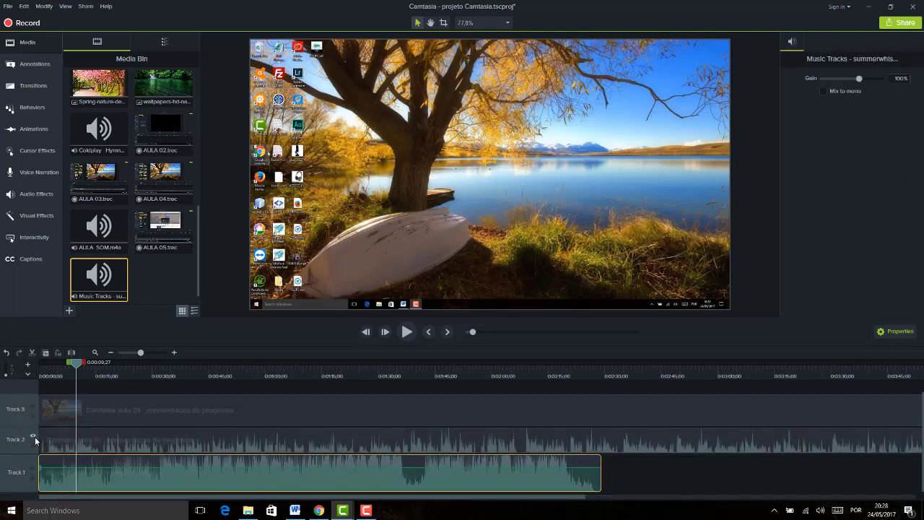
# - Lower the music clip's volume level on Track 1 to 46% and listen to the mix
pyautogui.moveTo(45, 468)
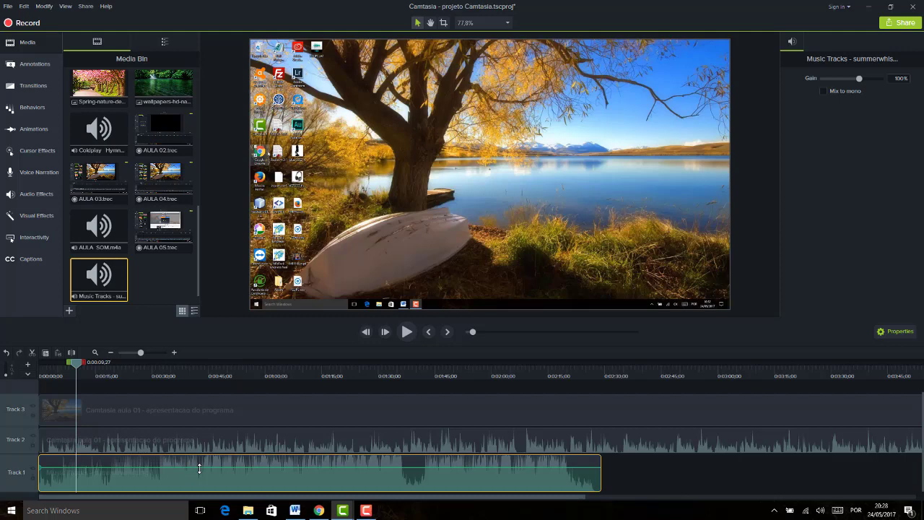
pyautogui.click(201, 442)
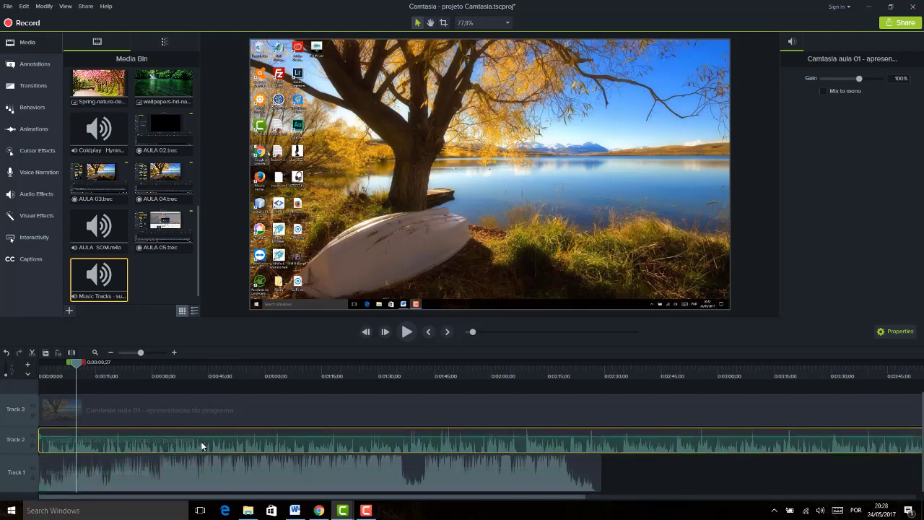
pyautogui.click(198, 472)
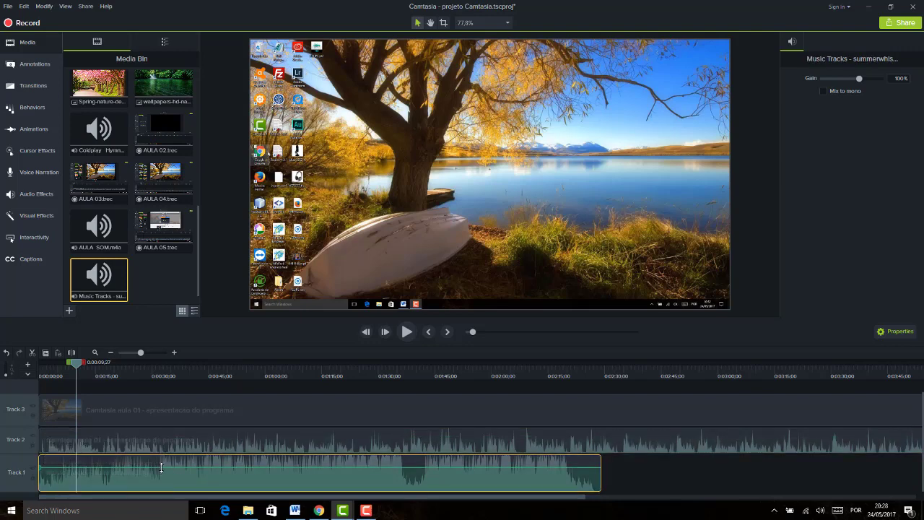
pyautogui.moveTo(161, 468); pyautogui.dragTo(168, 468)
pyautogui.moveTo(168, 467); pyautogui.dragTo(167, 468)
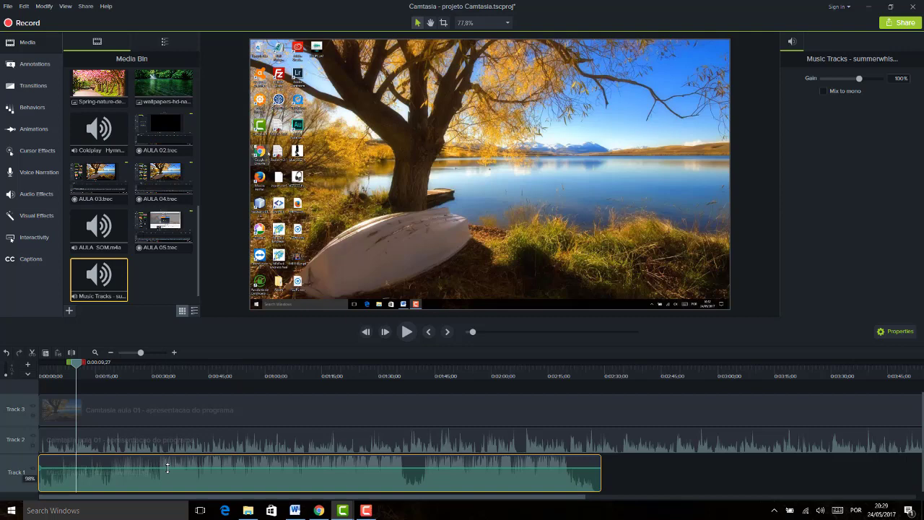
pyautogui.moveTo(168, 468); pyautogui.dragTo(176, 480)
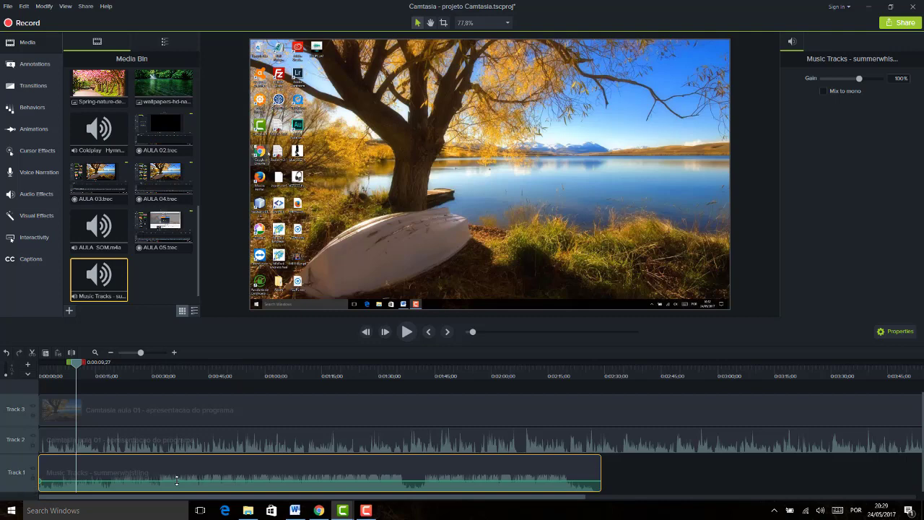
pyautogui.press('space')
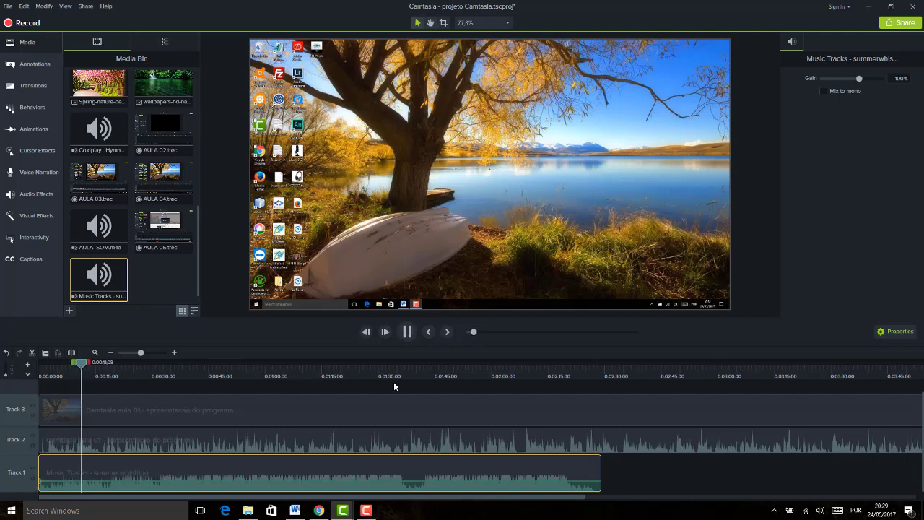
pyautogui.press('space')
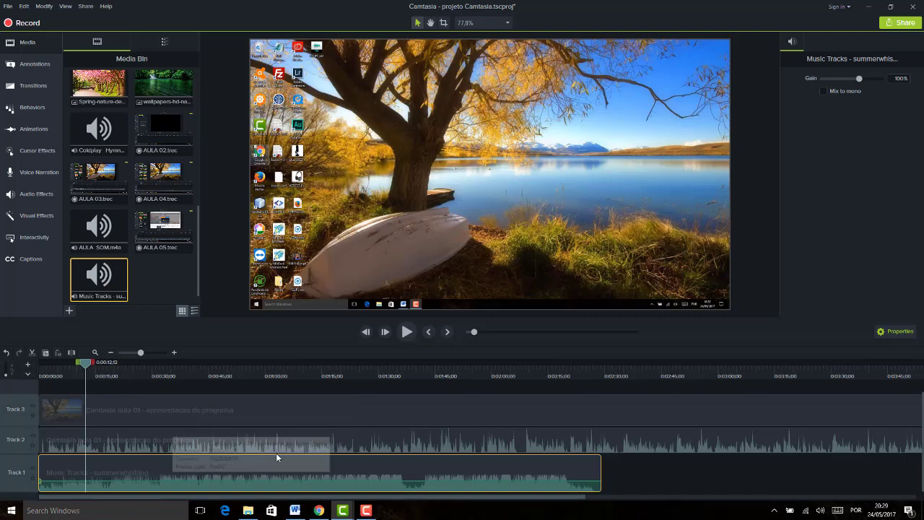
# - Lower the music clip's volume level in stages to 23%, playing the timeline between adjustments
pyautogui.moveTo(329, 480)
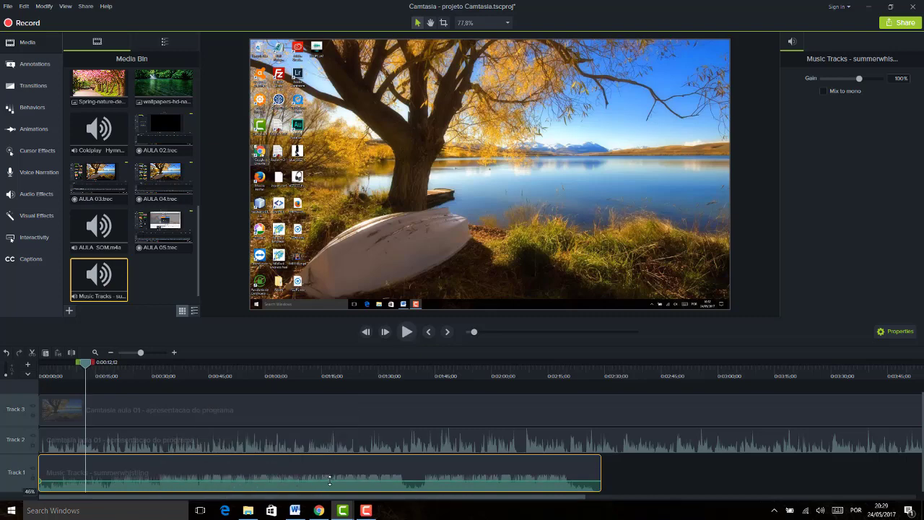
pyautogui.moveTo(330, 480); pyautogui.dragTo(335, 480)
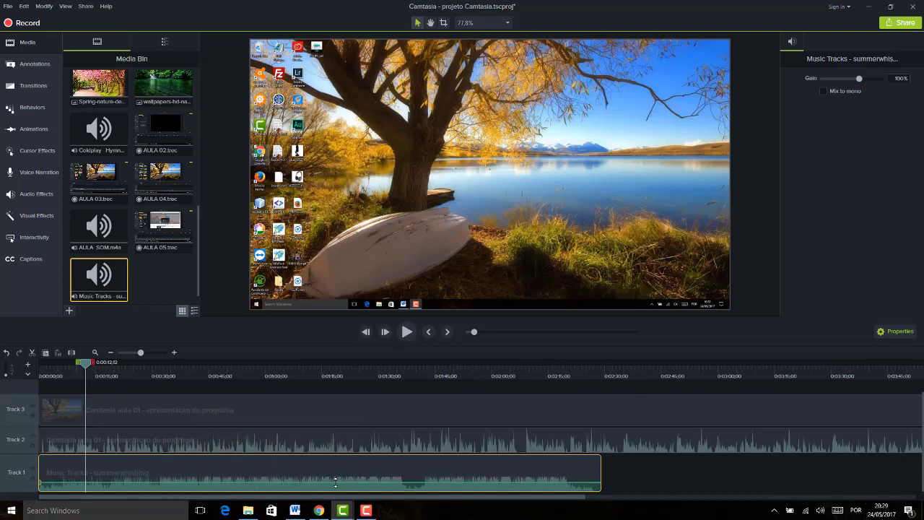
pyautogui.press('space')
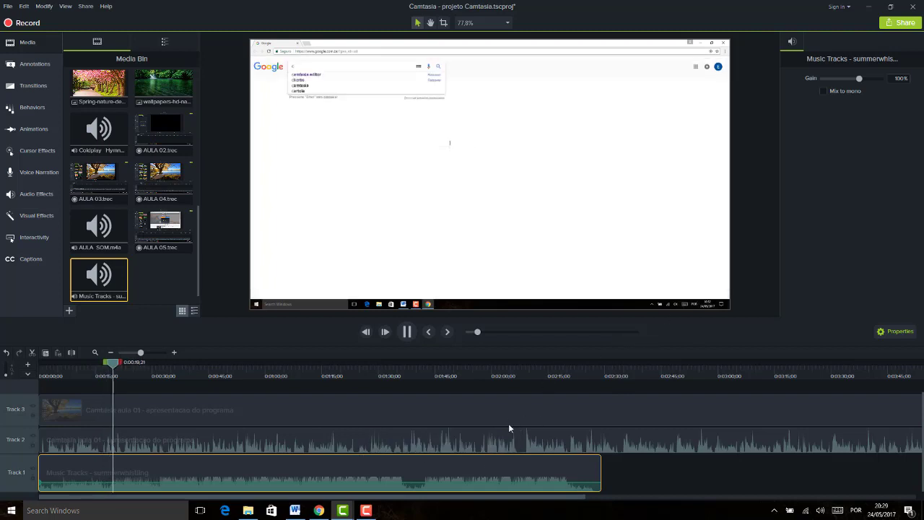
pyautogui.moveTo(390, 477); pyautogui.dragTo(403, 485)
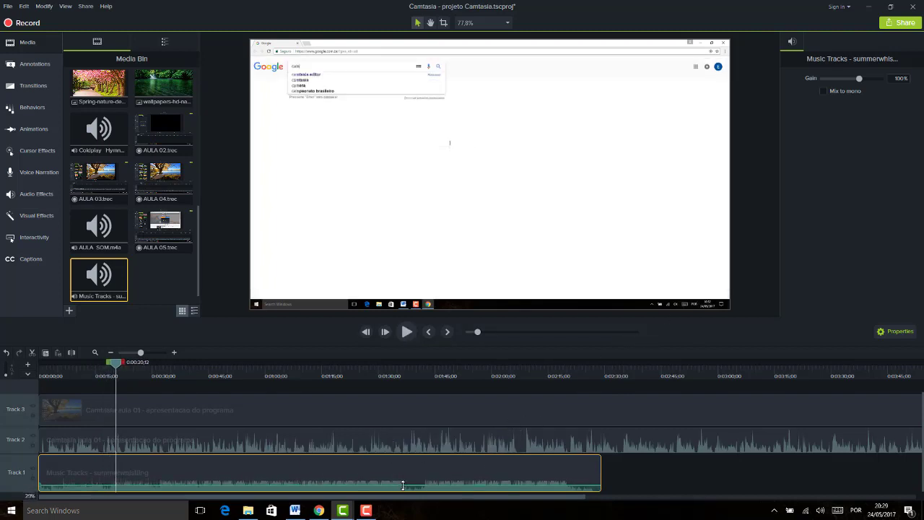
pyautogui.press('space')
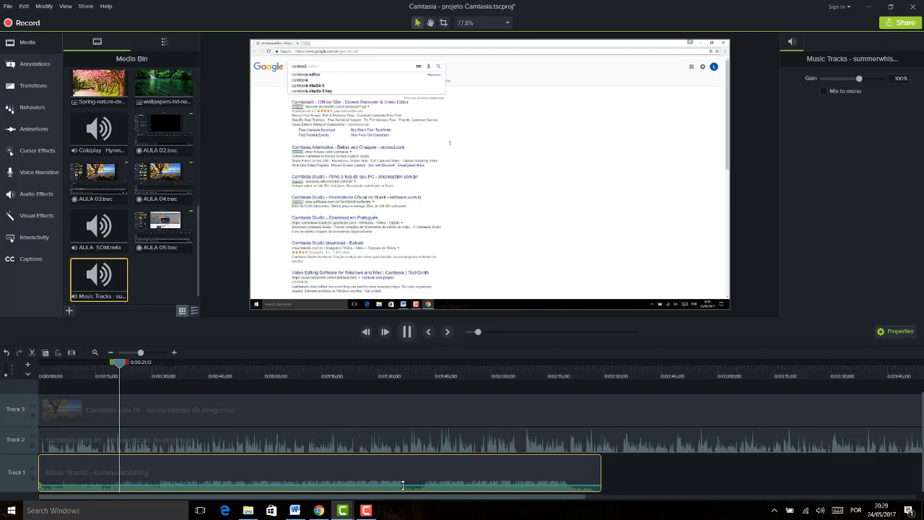
pyautogui.moveTo(411, 485); pyautogui.dragTo(414, 486)
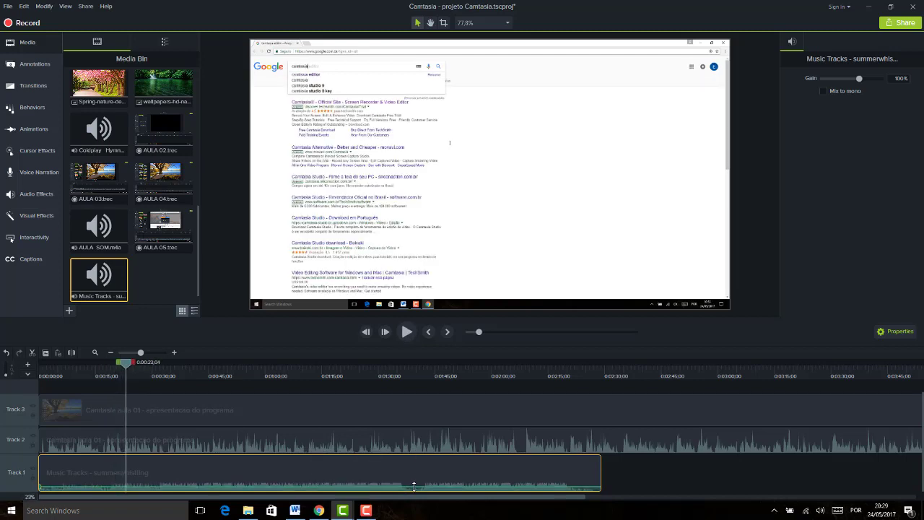
pyautogui.press('space')
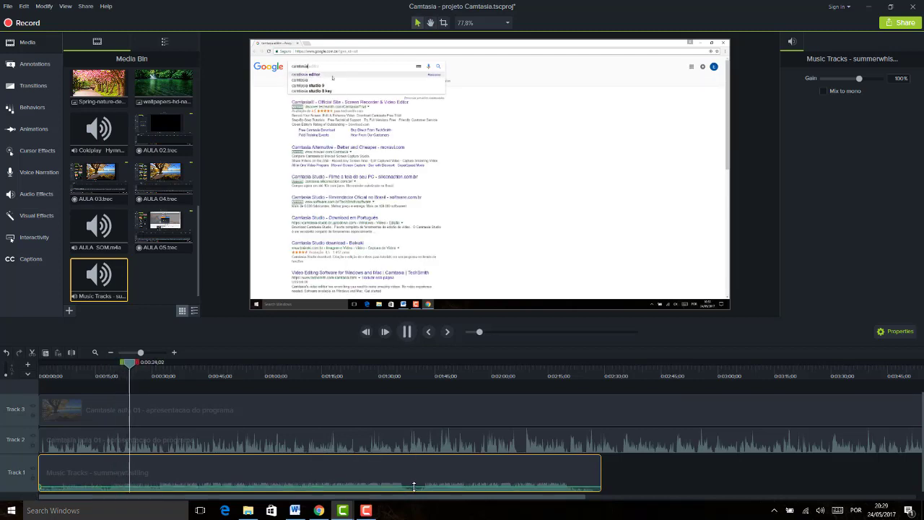
pyautogui.press('space')
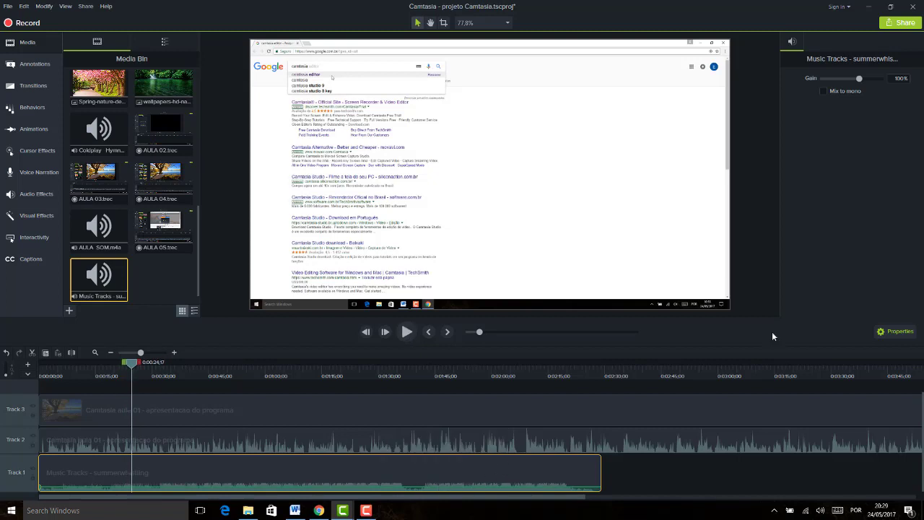
# - Set the music clip's gain to 17% and play the timeline to hear it against the narration
pyautogui.moveTo(859, 81); pyautogui.dragTo(837, 78)
pyautogui.press('space')
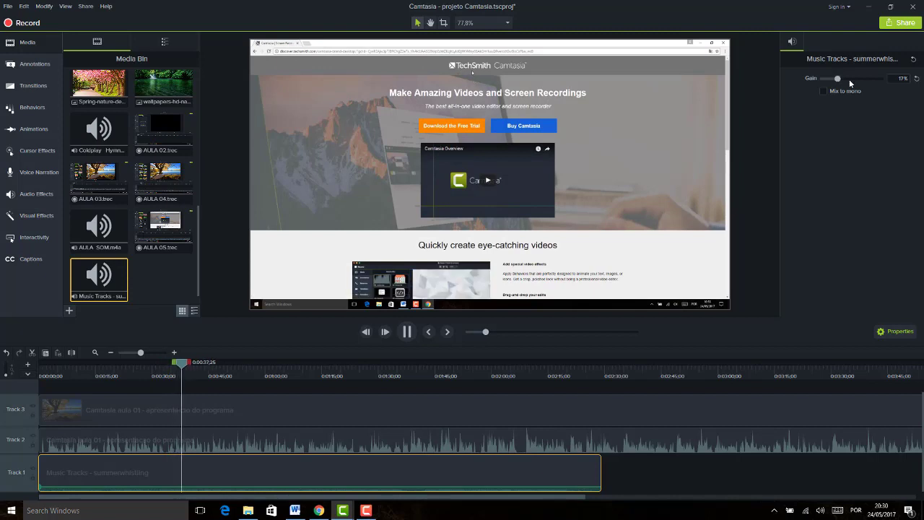
pyautogui.press('space')
pyautogui.press('space')
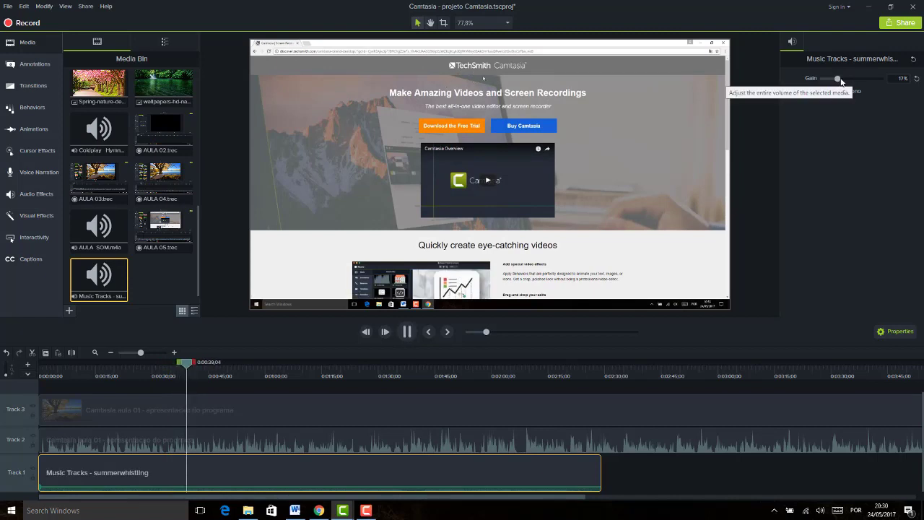
pyautogui.press('space')
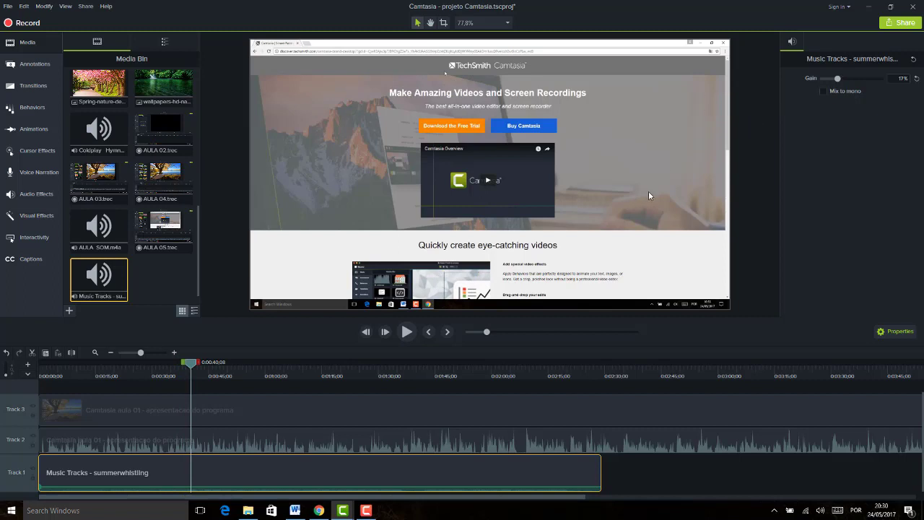
# - Set the music clip's gain to 56% and raise its volume level on Track 1
pyautogui.click(835, 77)
pyautogui.moveTo(840, 80); pyautogui.dragTo(849, 83)
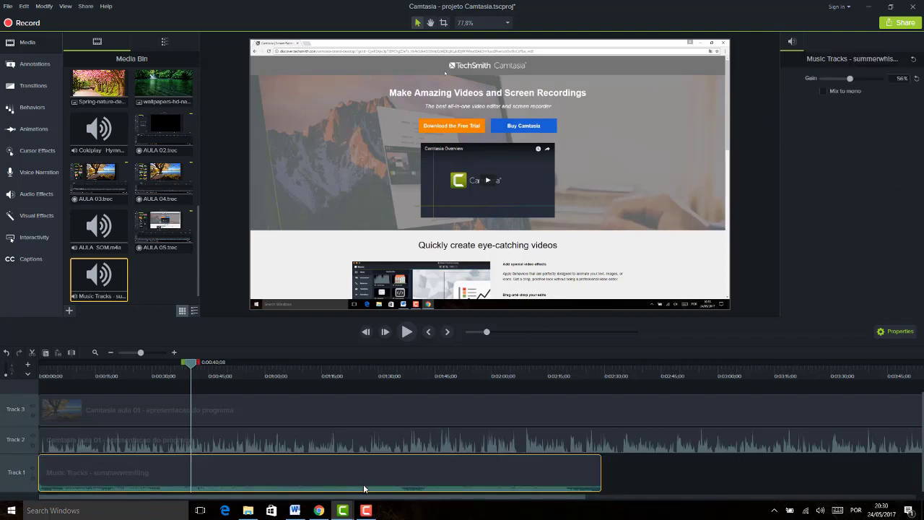
pyautogui.moveTo(364, 488); pyautogui.dragTo(391, 478)
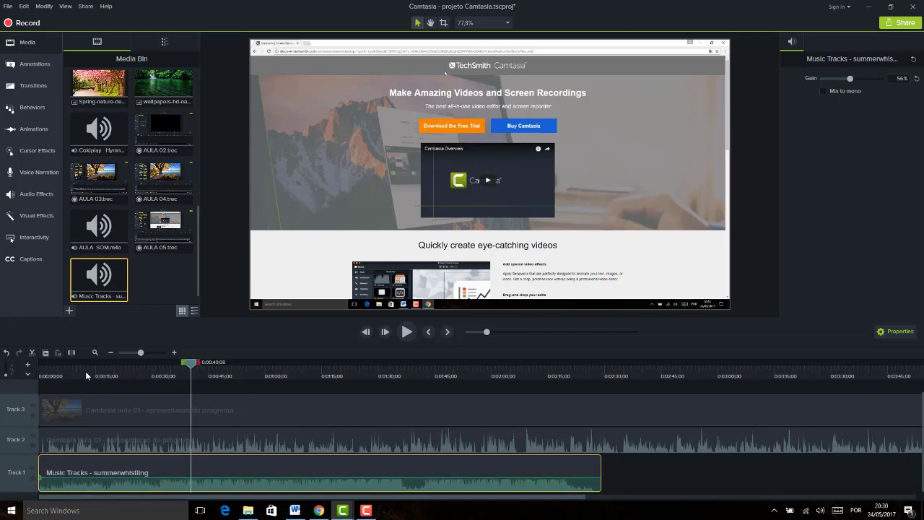
# - Return the playhead to the beginning of the timeline at 0:00:00;00
pyautogui.moveTo(85, 371); pyautogui.dragTo(62, 381)
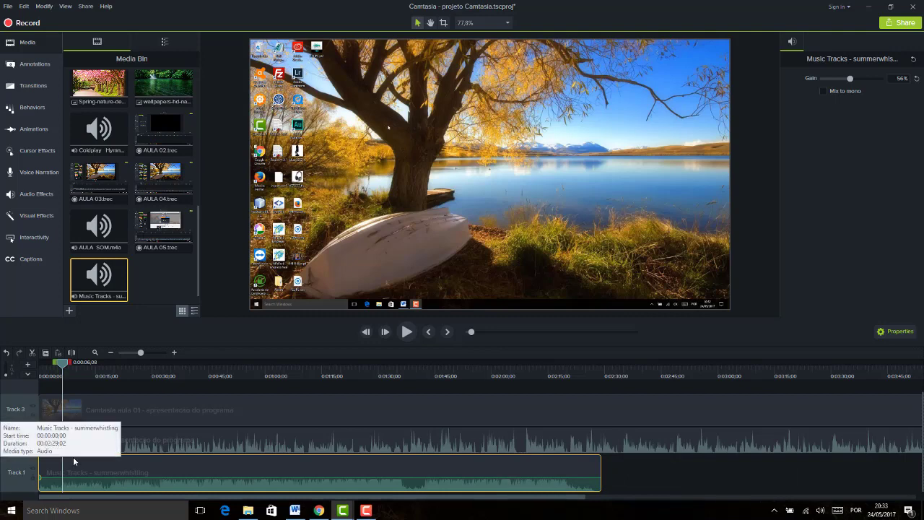
pyautogui.moveTo(63, 363); pyautogui.dragTo(30, 364)
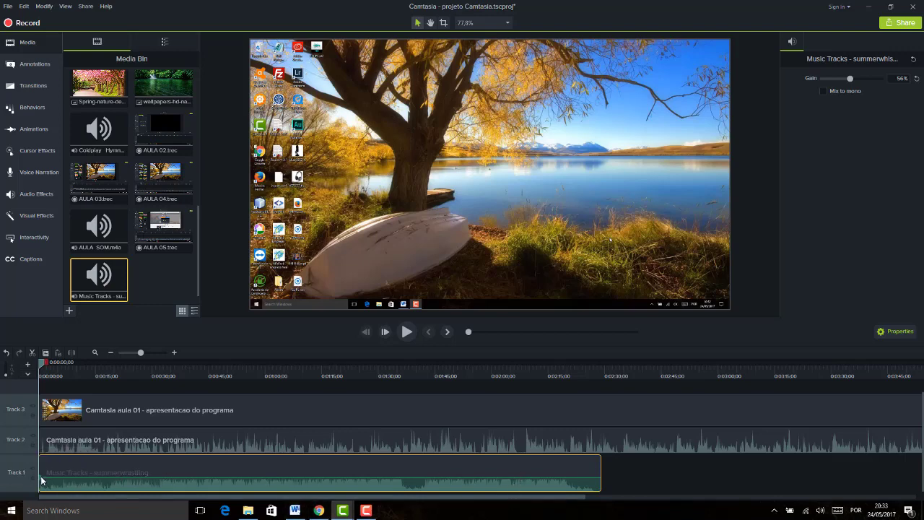
pyautogui.moveTo(41, 480)
pyautogui.mouseDown()
pyautogui.moveTo(40, 492)
pyautogui.moveTo(40, 479)
pyautogui.mouseUp()
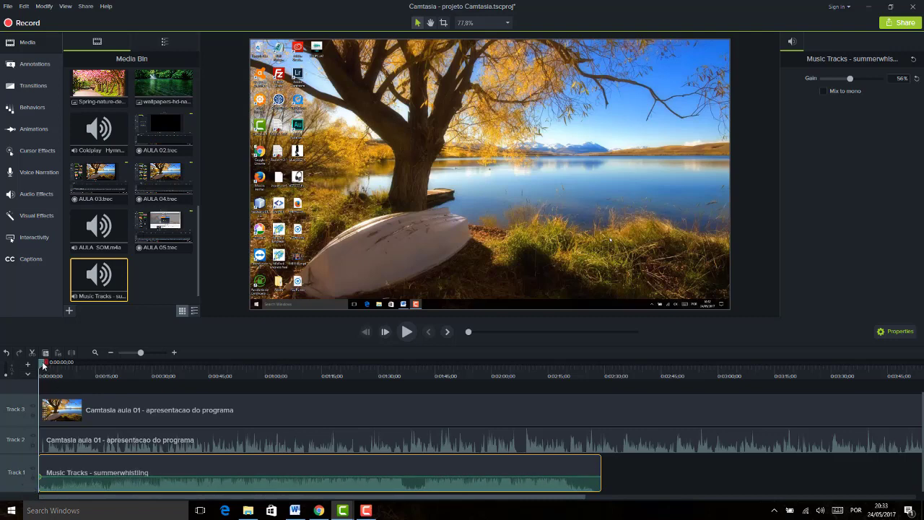
# - Fade in the music clip with an audio point at 0:00:05;18 and its starting level at zero, and play it from the beginning
pyautogui.moveTo(43, 365); pyautogui.dragTo(62, 364)
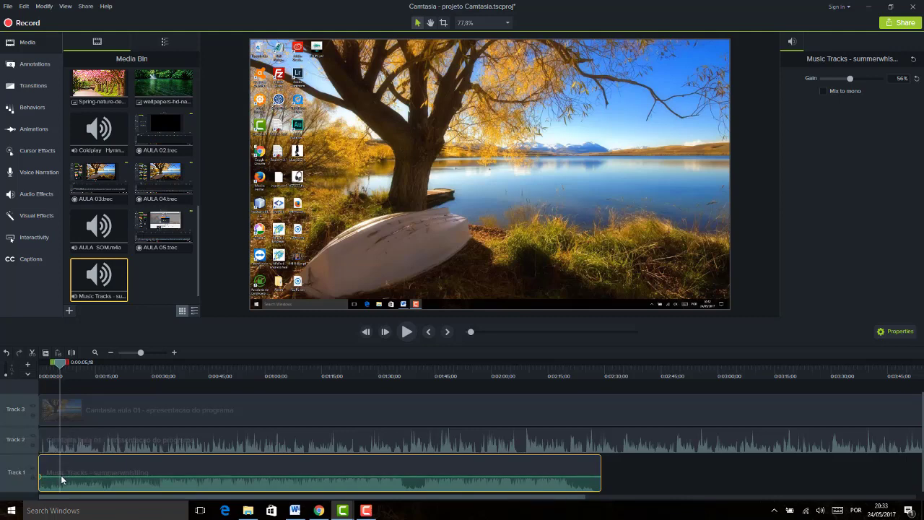
pyautogui.rightClick(59, 473)
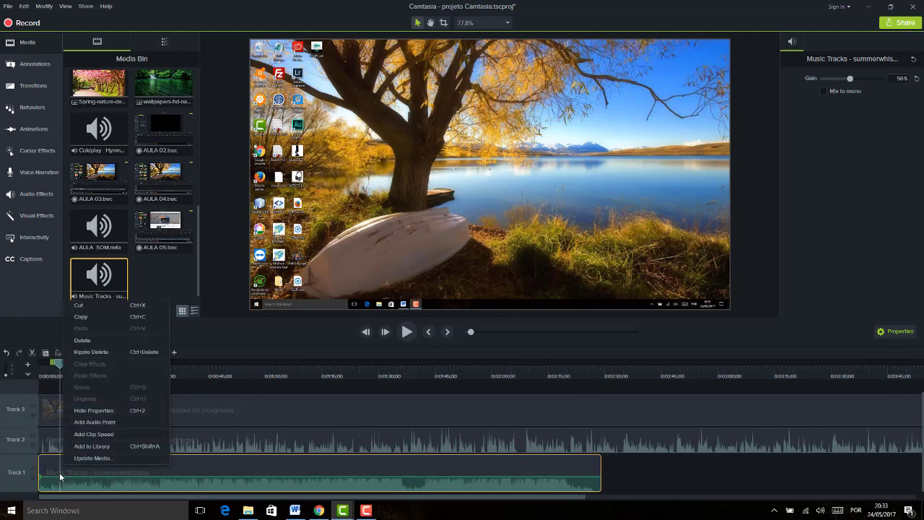
pyautogui.click(92, 422)
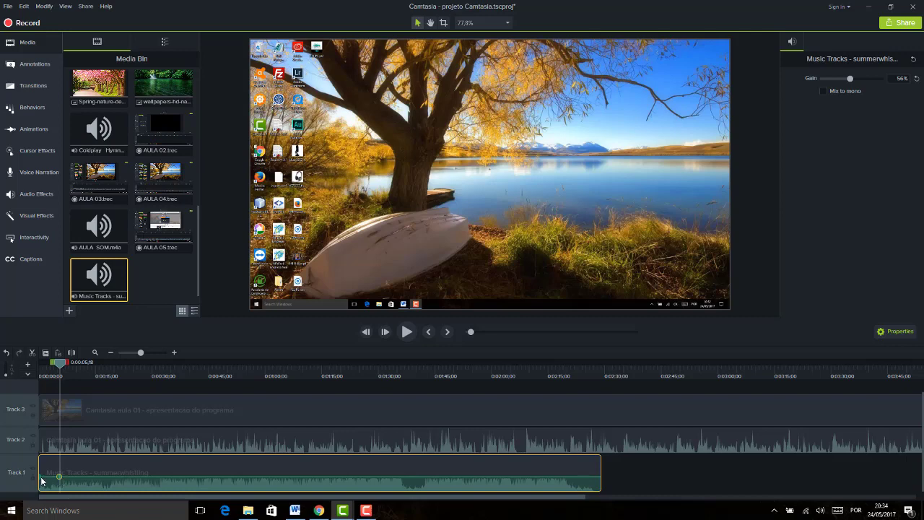
pyautogui.moveTo(42, 482); pyautogui.dragTo(32, 498)
pyautogui.moveTo(60, 366); pyautogui.dragTo(41, 371)
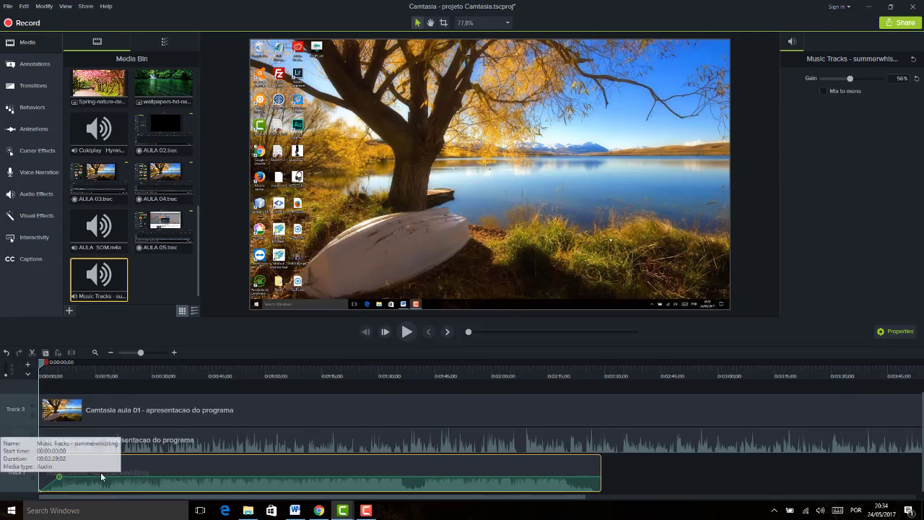
pyautogui.press('space')
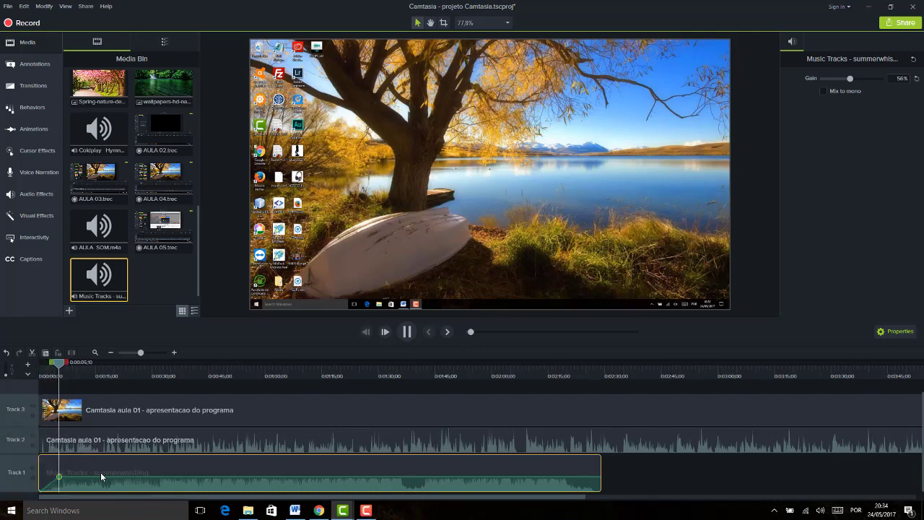
pyautogui.press('space')
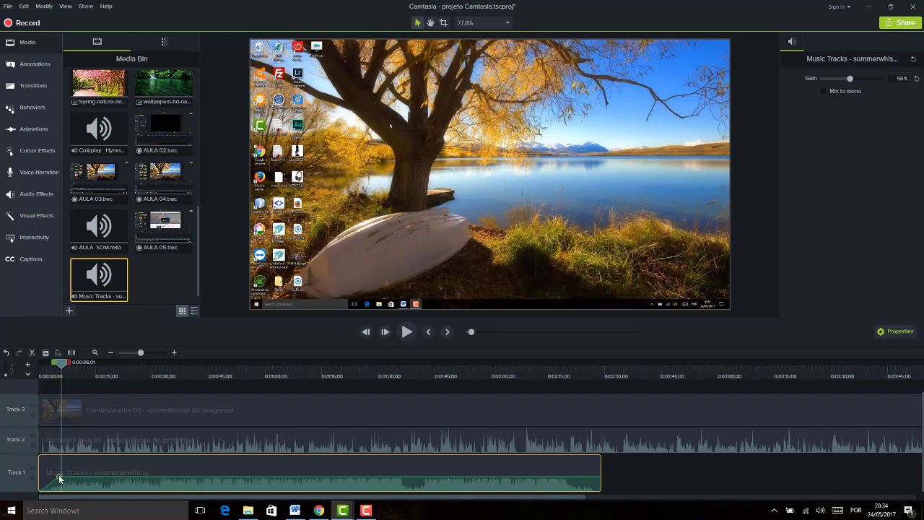
# - Lower the music level from the fade-in's audio point onward and play the timeline up to 0:00:22;02
pyautogui.moveTo(59, 478); pyautogui.dragTo(60, 484)
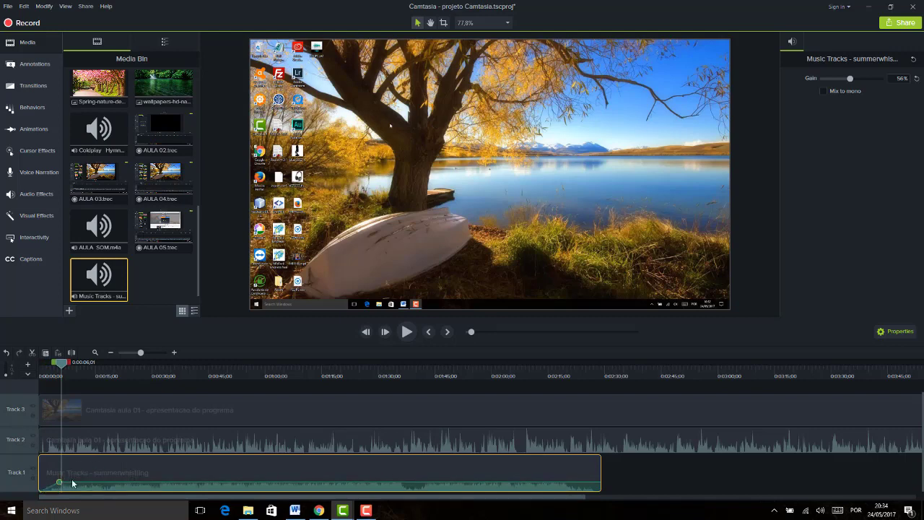
pyautogui.click(96, 375)
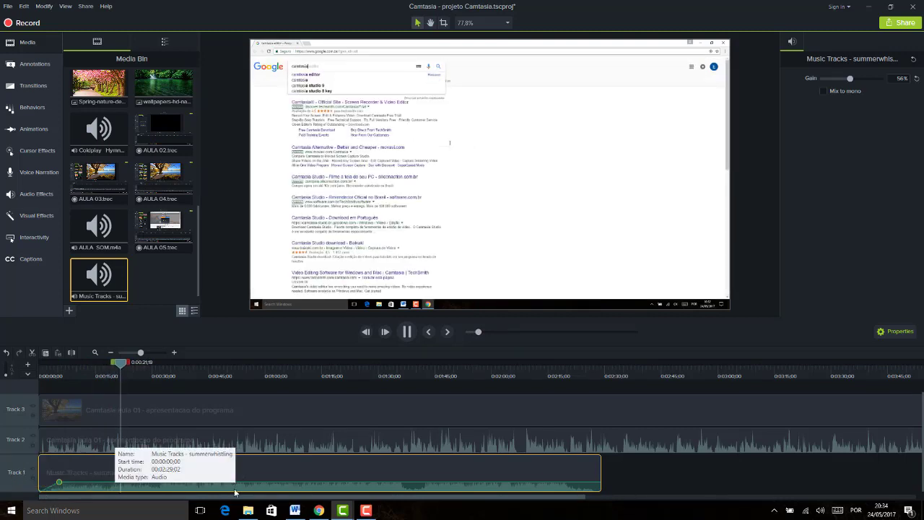
pyautogui.press('space')
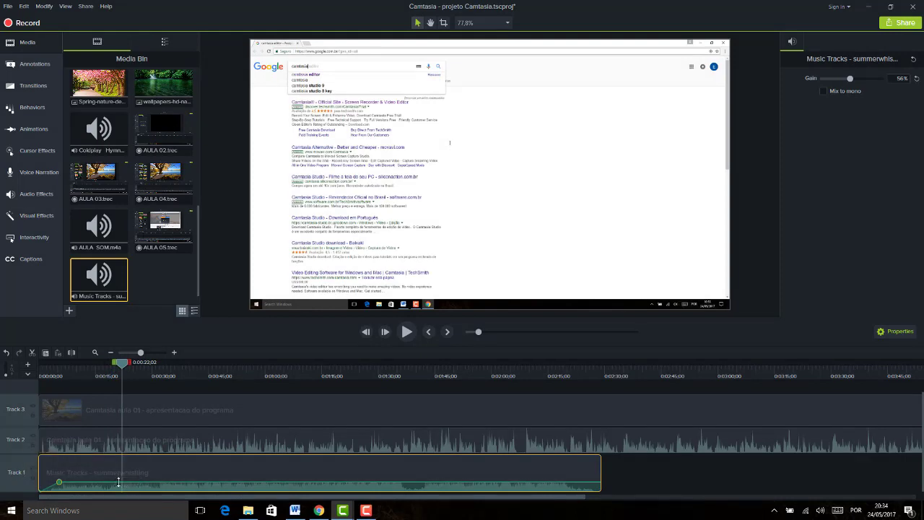
# - Add audio points to the music clip at 0:00:22;02 and 0:00:24;07, and raise the volume from the second one onward
pyautogui.rightClick(122, 480)
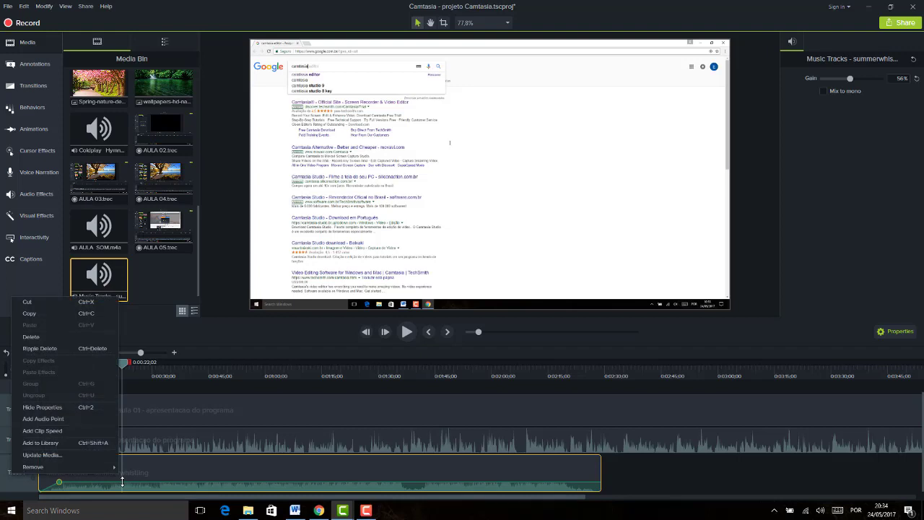
pyautogui.click(77, 418)
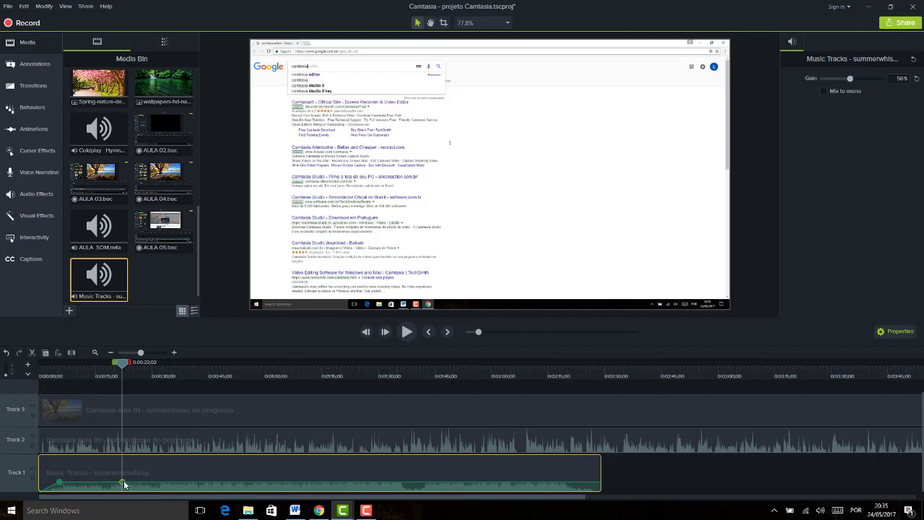
pyautogui.moveTo(123, 483); pyautogui.dragTo(122, 480)
pyautogui.moveTo(121, 364); pyautogui.dragTo(130, 366)
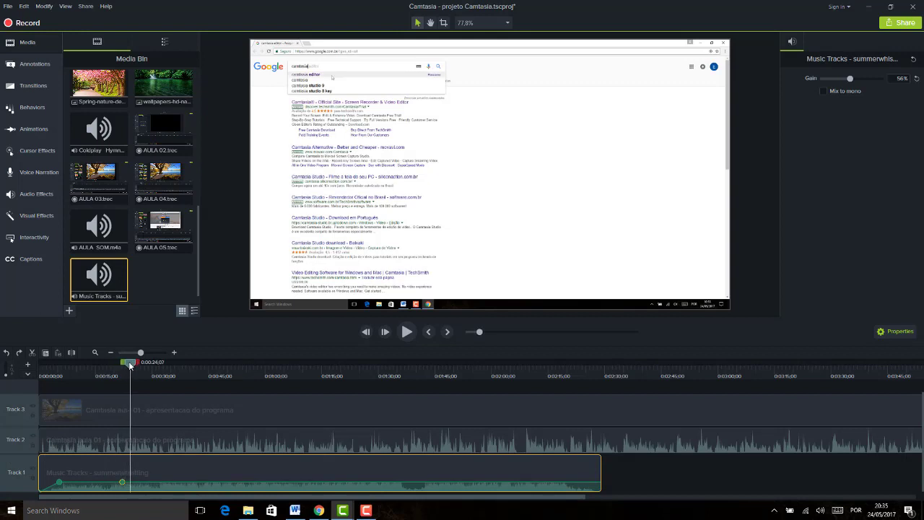
pyautogui.rightClick(131, 484)
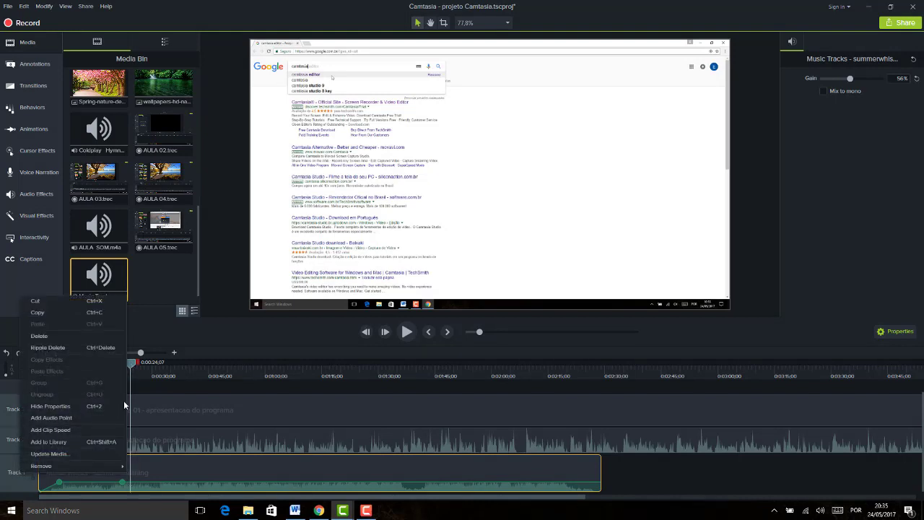
pyautogui.click(77, 418)
pyautogui.moveTo(131, 482); pyautogui.dragTo(130, 475)
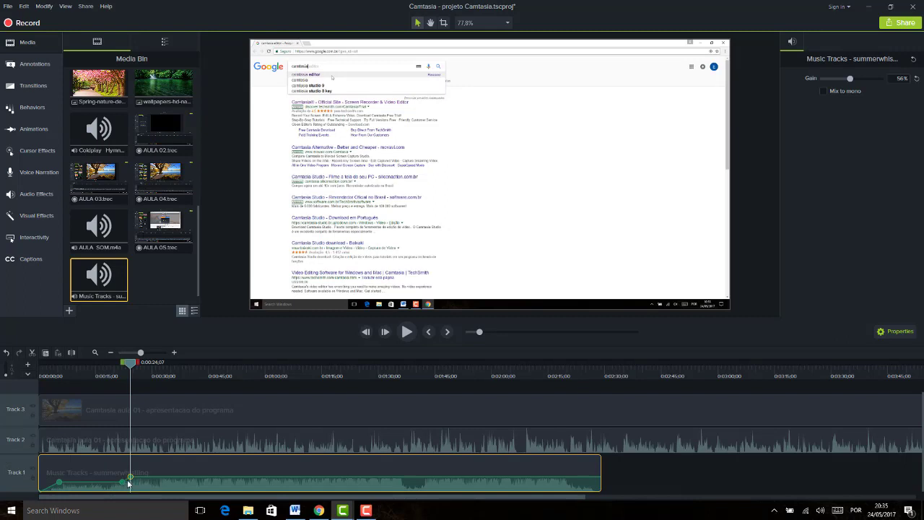
# - Add audio points to the music clip at 0:00:41;21 and 0:00:44;27, and lower the volume from the second one onward
pyautogui.moveTo(134, 371); pyautogui.dragTo(201, 369)
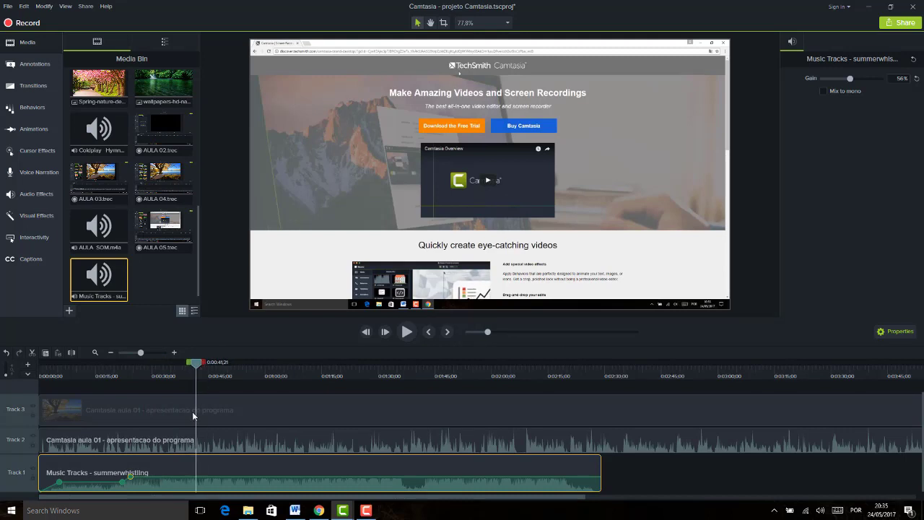
pyautogui.rightClick(196, 473)
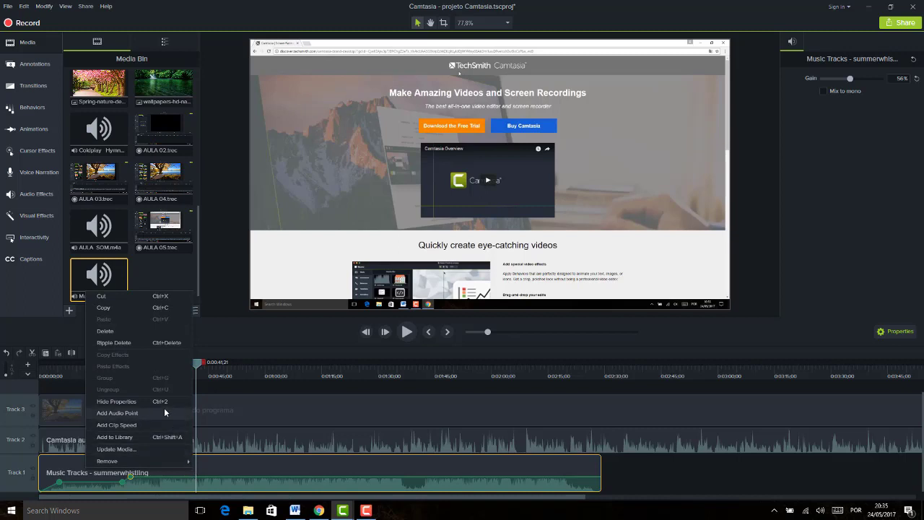
pyautogui.click(117, 413)
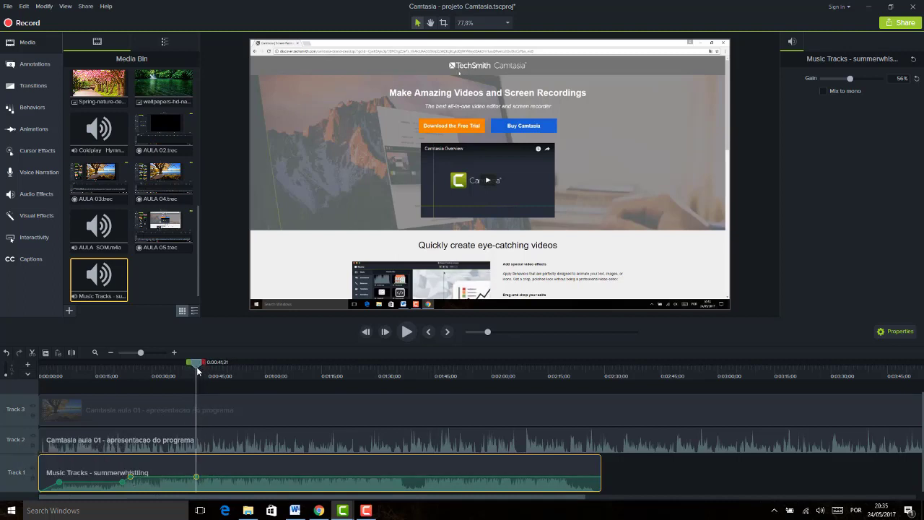
pyautogui.moveTo(198, 371); pyautogui.dragTo(209, 371)
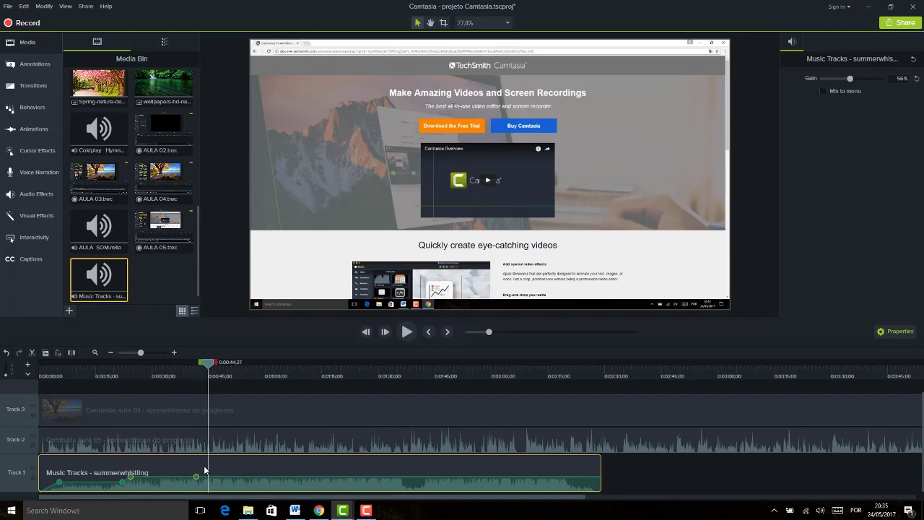
pyautogui.rightClick(99, 468)
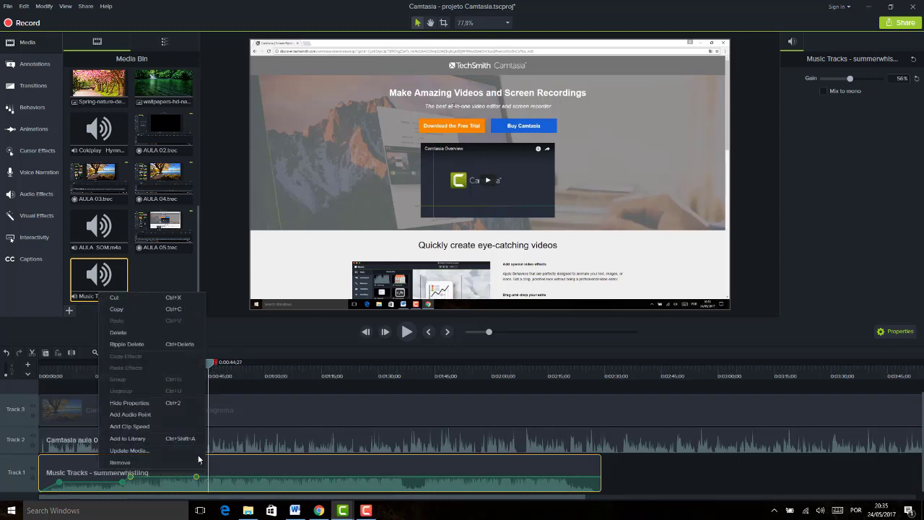
pyautogui.click(175, 414)
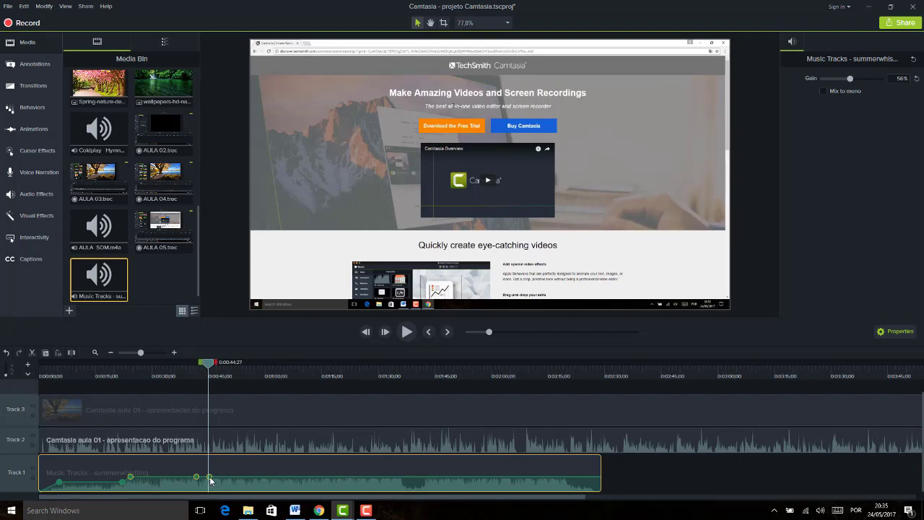
pyautogui.moveTo(210, 480); pyautogui.dragTo(211, 485)
# - Add audio points to the music clip at 0:00:53;17 and 0:00:55;22, and reduce the volume further from the second one onward
pyautogui.moveTo(210, 364); pyautogui.dragTo(241, 371)
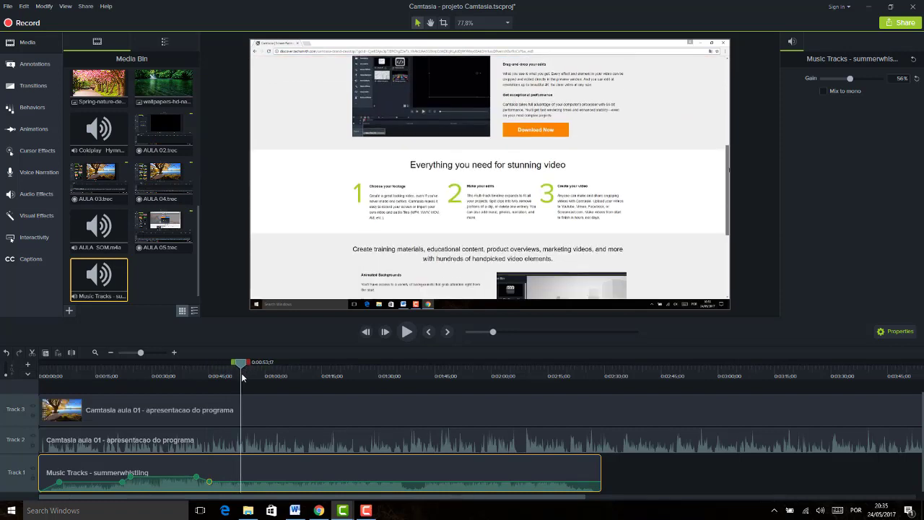
pyautogui.rightClick(241, 482)
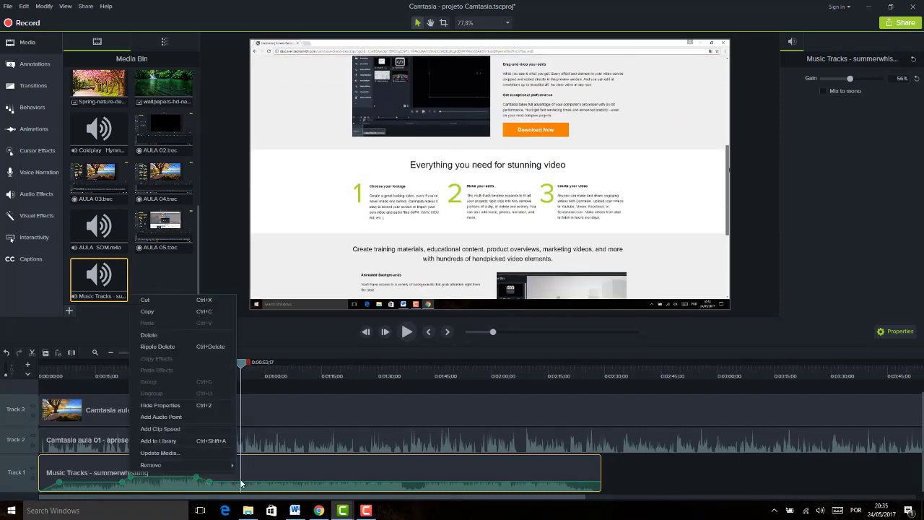
pyautogui.click(216, 415)
pyautogui.click(248, 374)
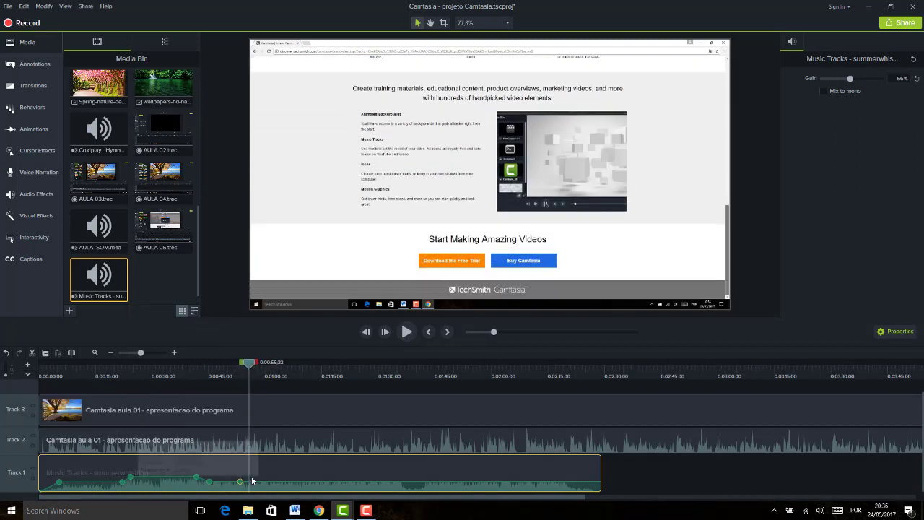
pyautogui.rightClick(249, 476)
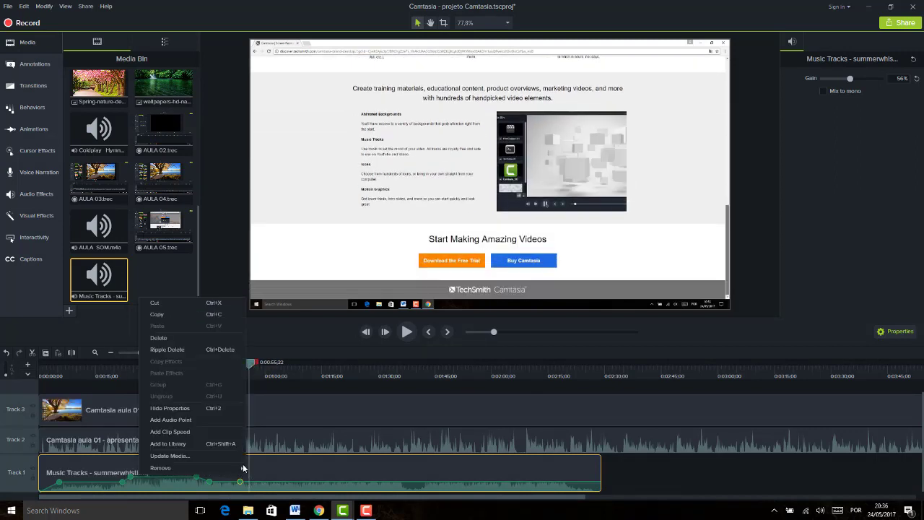
pyautogui.click(209, 417)
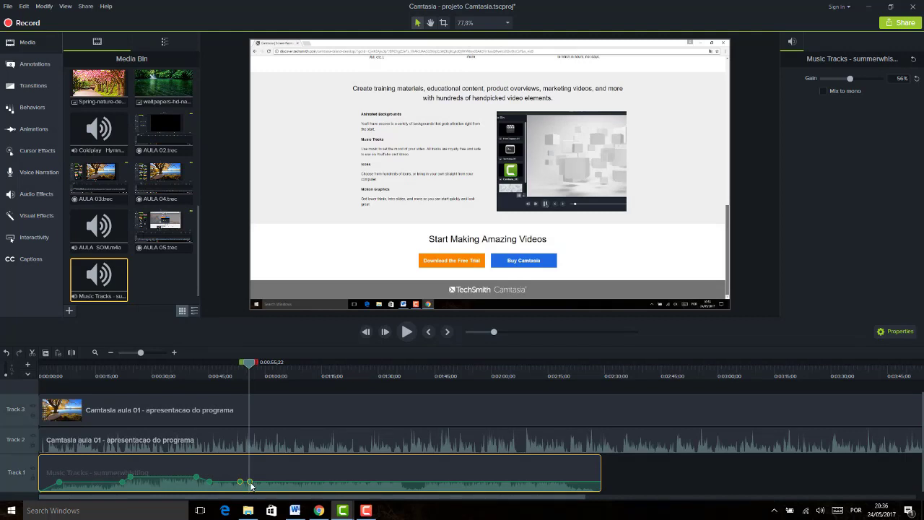
pyautogui.moveTo(252, 488); pyautogui.dragTo(249, 486)
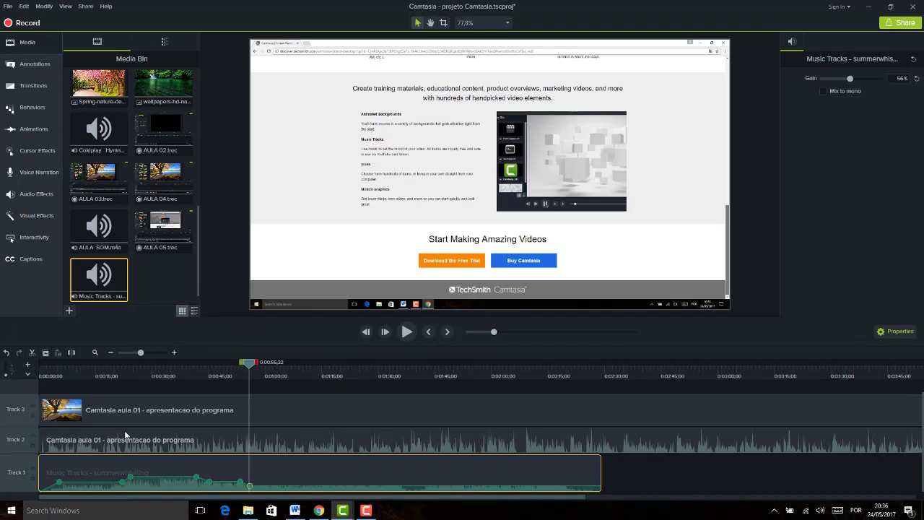
# - Lower the music clip's audio points at 0:00:05;18 and 0:00:22;02, playing the timeline before and after to hear the volume changes
pyautogui.click(42, 369)
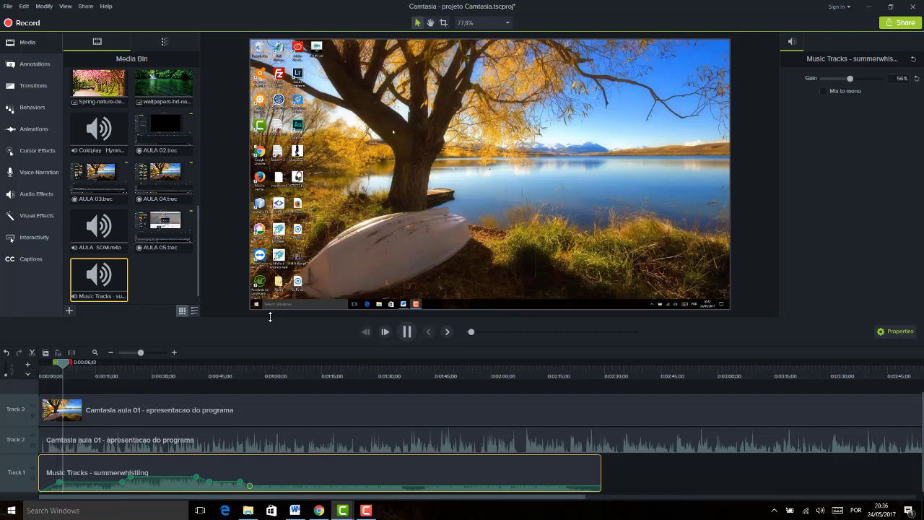
pyautogui.press('space')
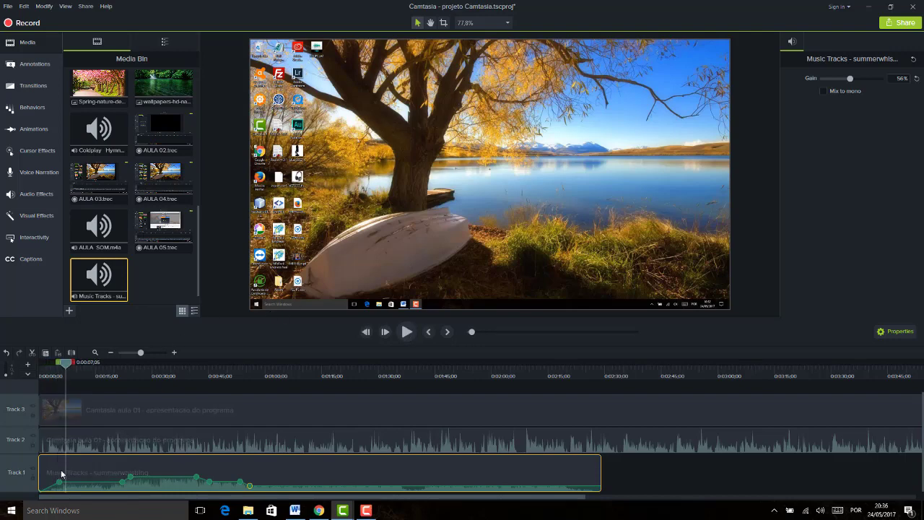
pyautogui.moveTo(59, 482); pyautogui.dragTo(60, 486)
pyautogui.moveTo(124, 485); pyautogui.dragTo(126, 489)
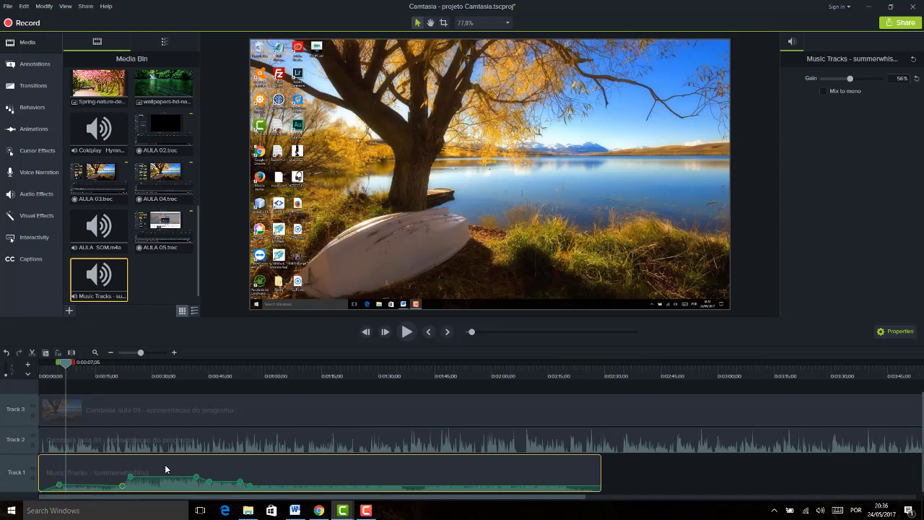
pyautogui.press('space')
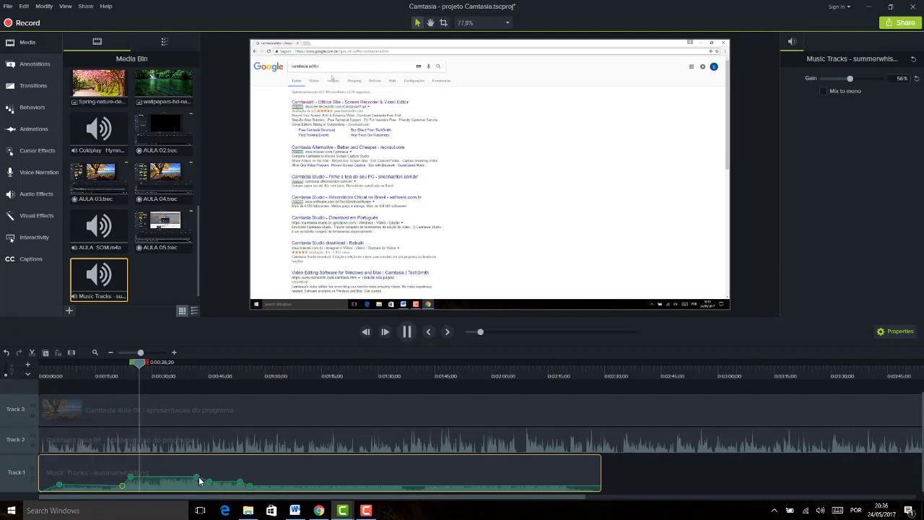
pyautogui.click(189, 374)
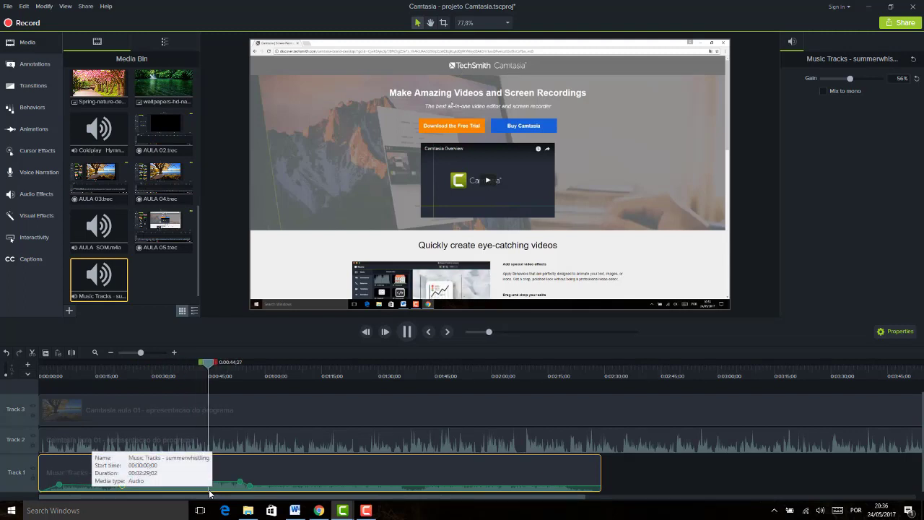
pyautogui.press('space')
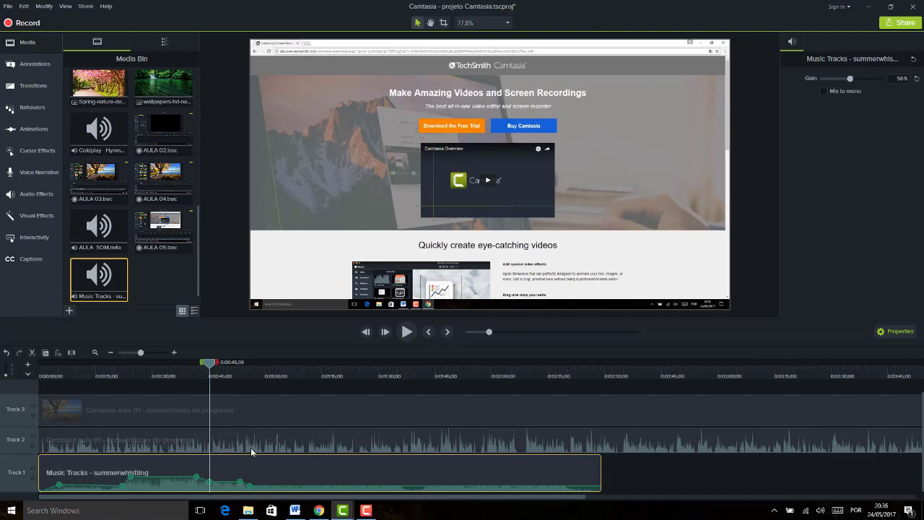
# - Add an audio point to the narration clip on Track 2 at 0:00:42;18
pyautogui.click(251, 447)
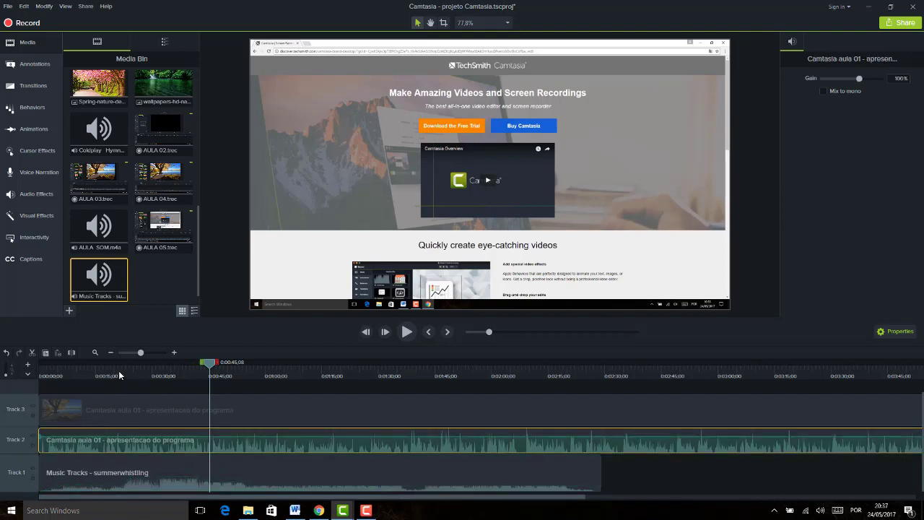
pyautogui.click(199, 375)
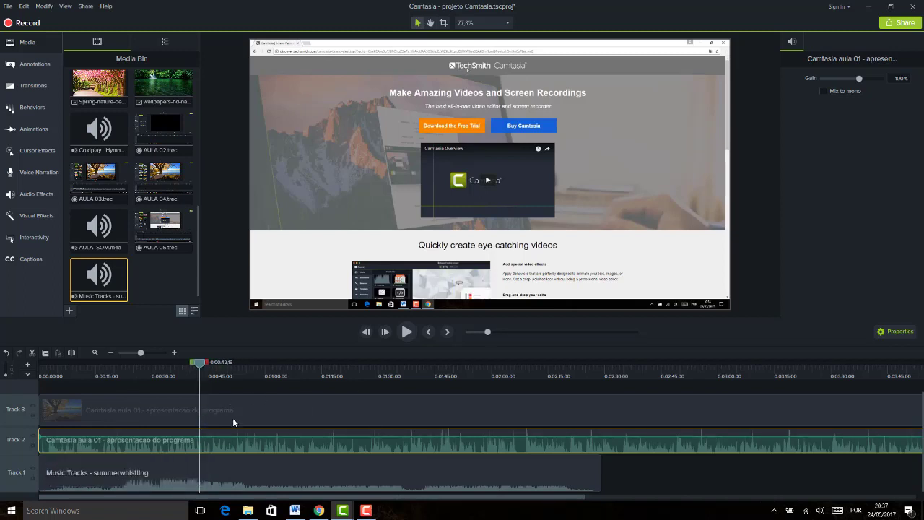
pyautogui.rightClick(198, 436)
pyautogui.click(157, 387)
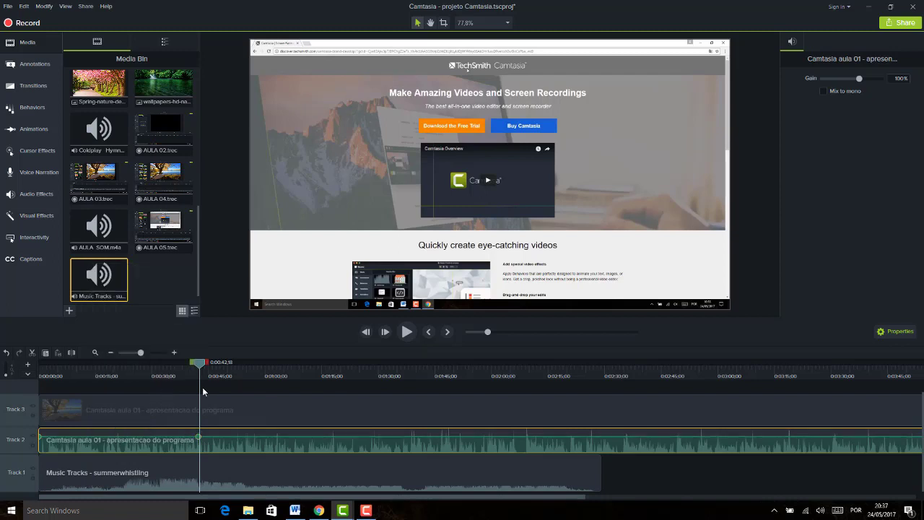
# - Add another audio point to the narration clip on Track 2 at about 0:00:43 and lower the volume slightly from there onward
pyautogui.click(203, 362)
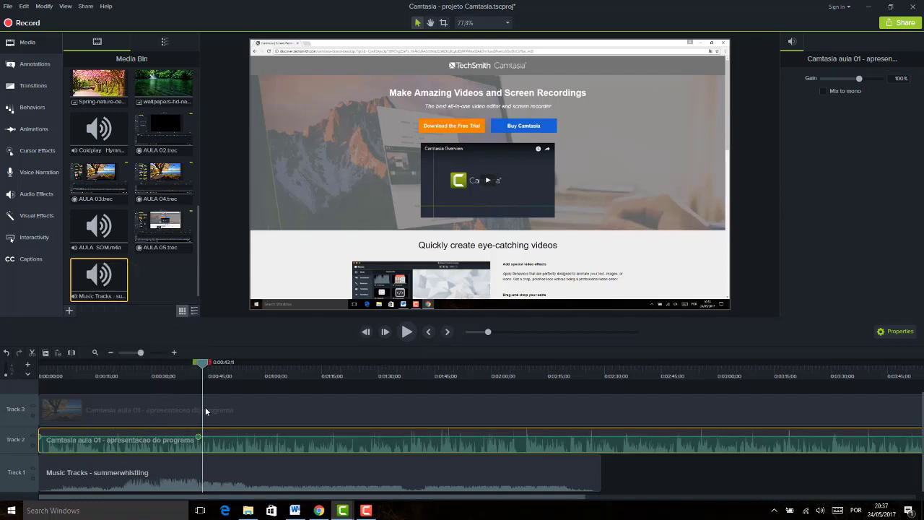
pyautogui.rightClick(204, 436)
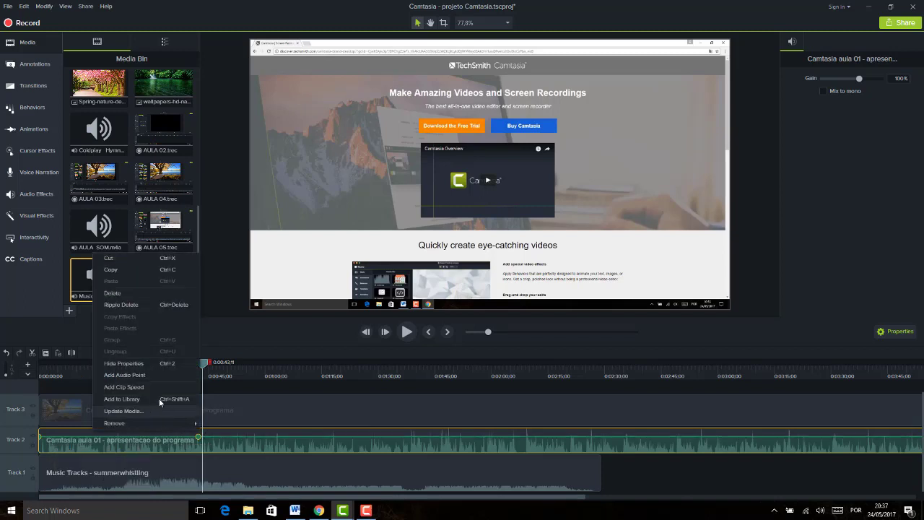
pyautogui.click(153, 373)
pyautogui.moveTo(203, 437)
pyautogui.mouseDown()
pyautogui.moveTo(204, 463)
pyautogui.moveTo(205, 441)
pyautogui.mouseUp()
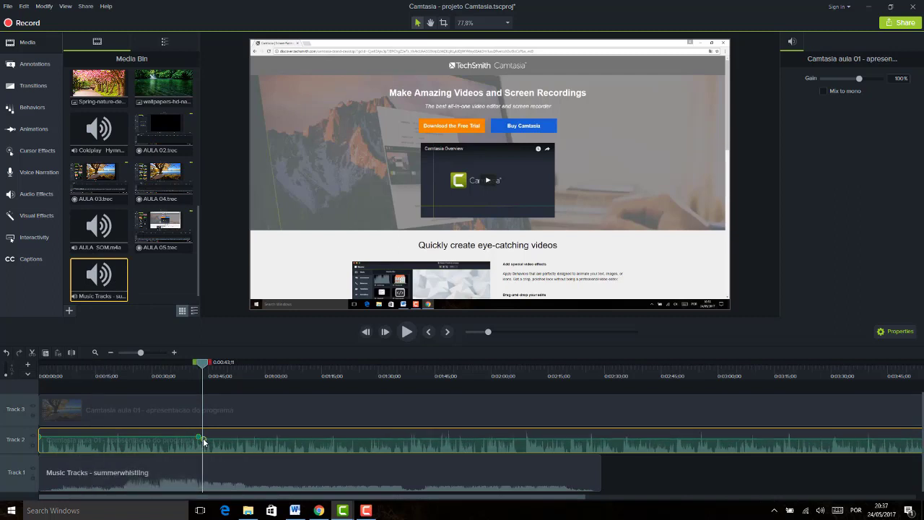
pyautogui.moveTo(204, 439)
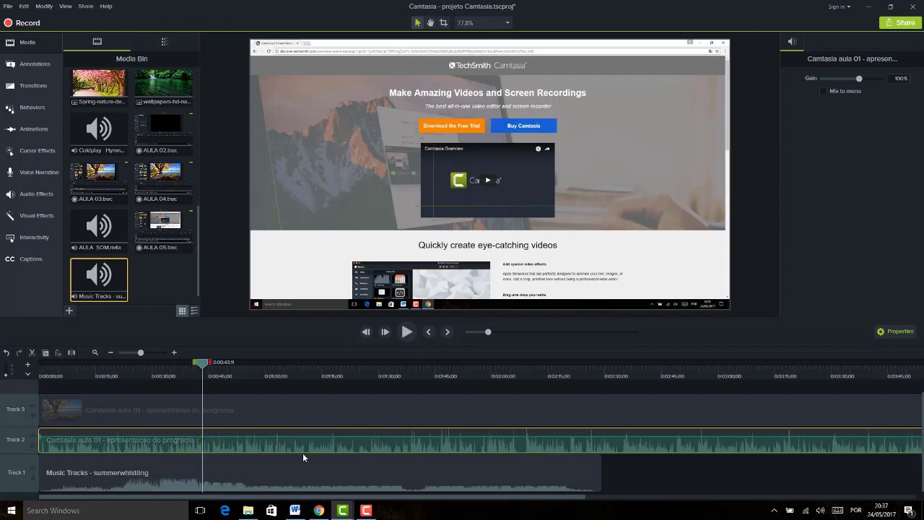
# - Increase the height of Track 1 and select the music clip on it
pyautogui.moveTo(31, 454); pyautogui.dragTo(31, 432)
pyautogui.click(195, 456)
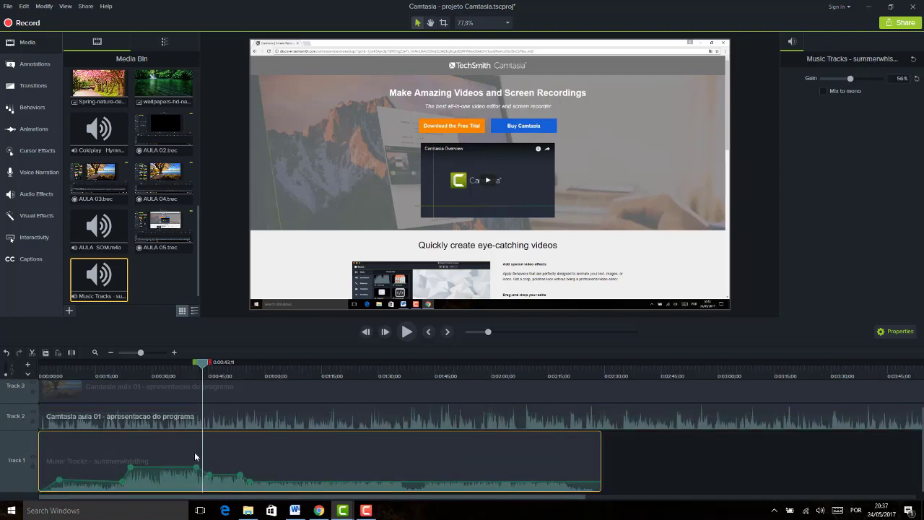
# - Remove all audio points from the music clip on Track 1 and undo the removal
pyautogui.rightClick(242, 476)
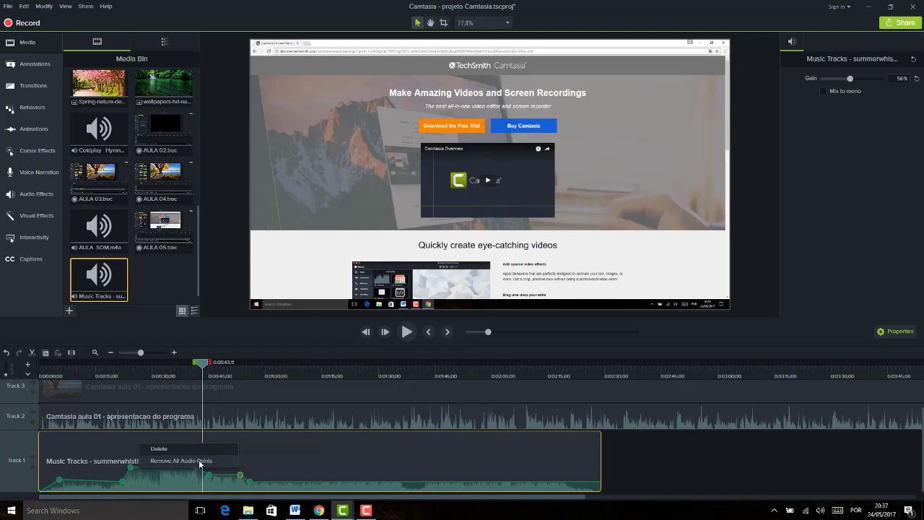
pyautogui.click(180, 460)
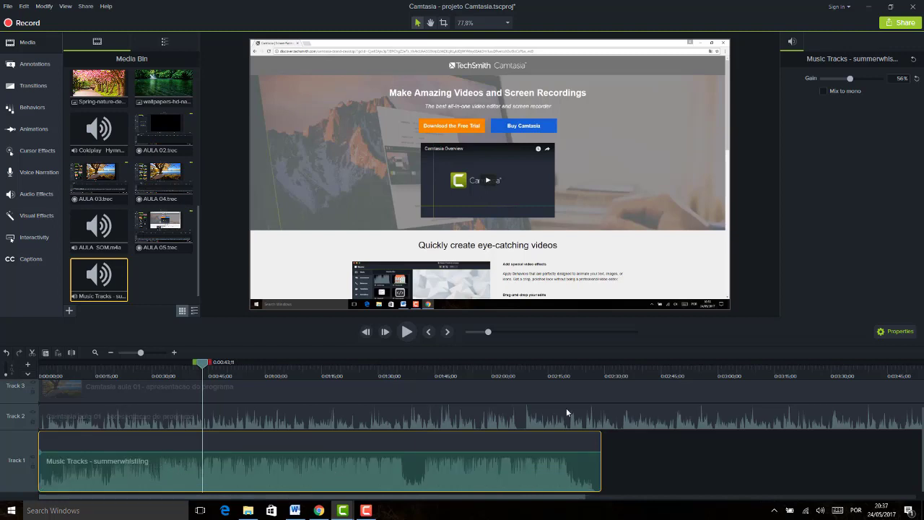
pyautogui.click(566, 408)
pyautogui.click(573, 463)
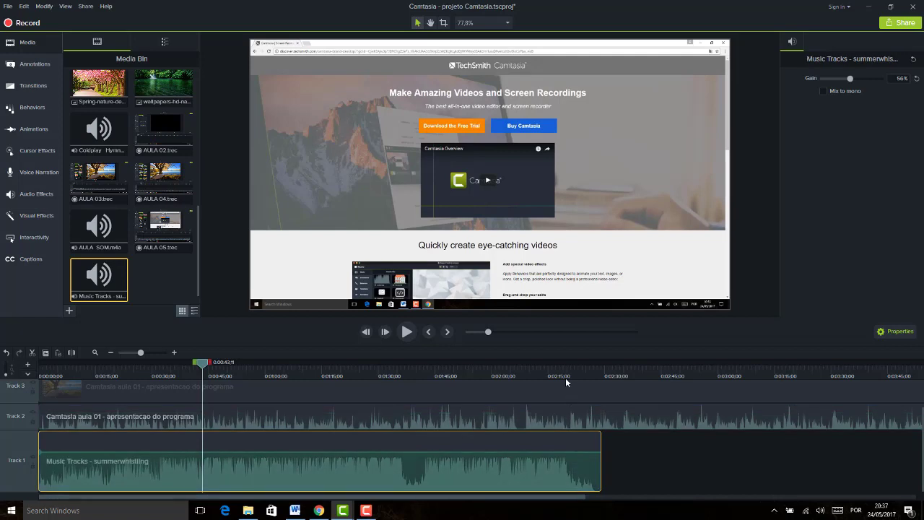
pyautogui.click(565, 376)
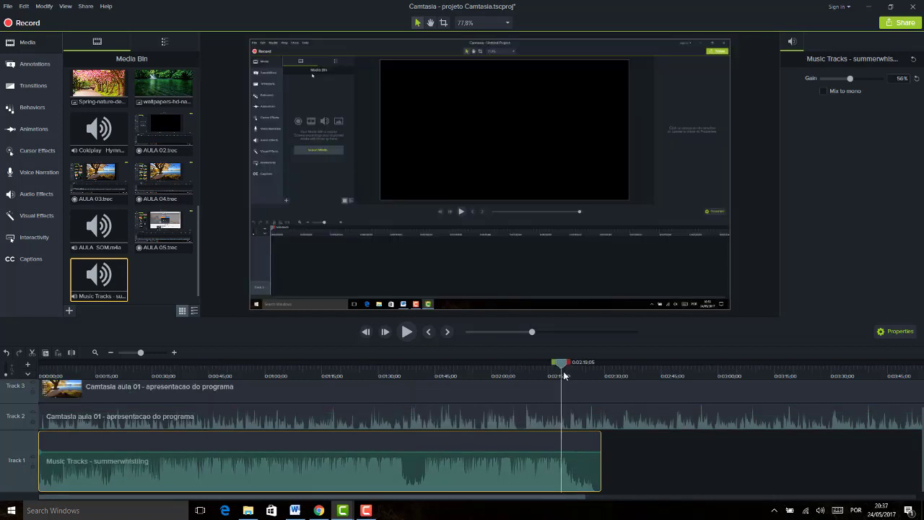
pyautogui.rightClick(564, 451)
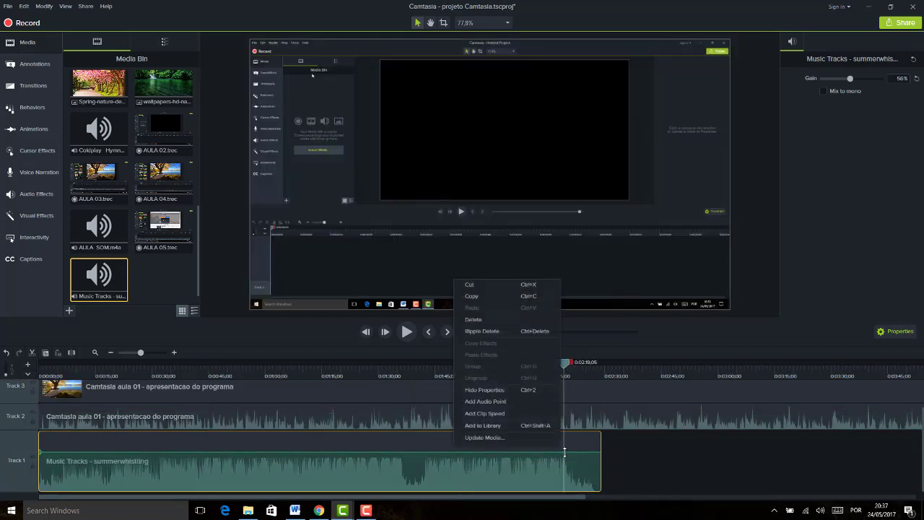
pyautogui.click(638, 459)
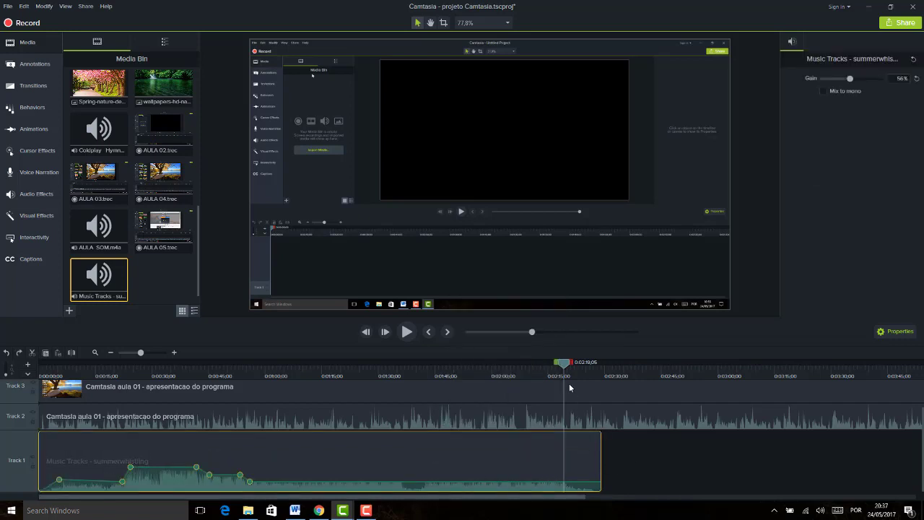
# - Add audio points to the music clip at 0:02:18;01 and 0:02:26;02, raising the second one's volume and lowering it again
pyautogui.moveTo(568, 388); pyautogui.dragTo(560, 393)
pyautogui.rightClick(558, 481)
pyautogui.click(503, 415)
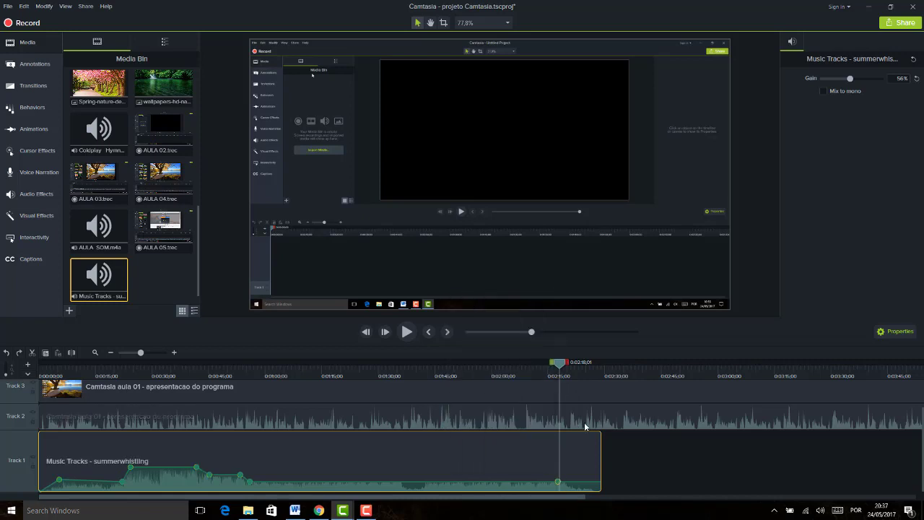
pyautogui.click(590, 376)
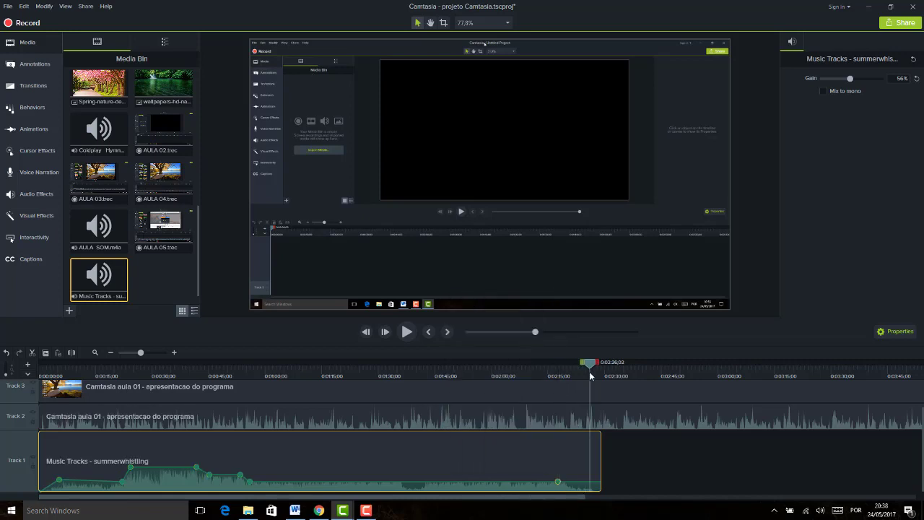
pyautogui.rightClick(588, 458)
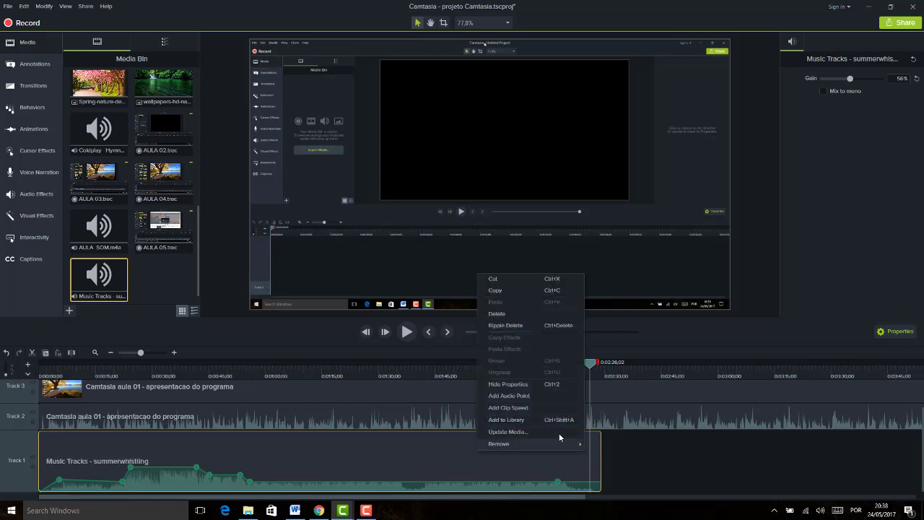
pyautogui.click(538, 396)
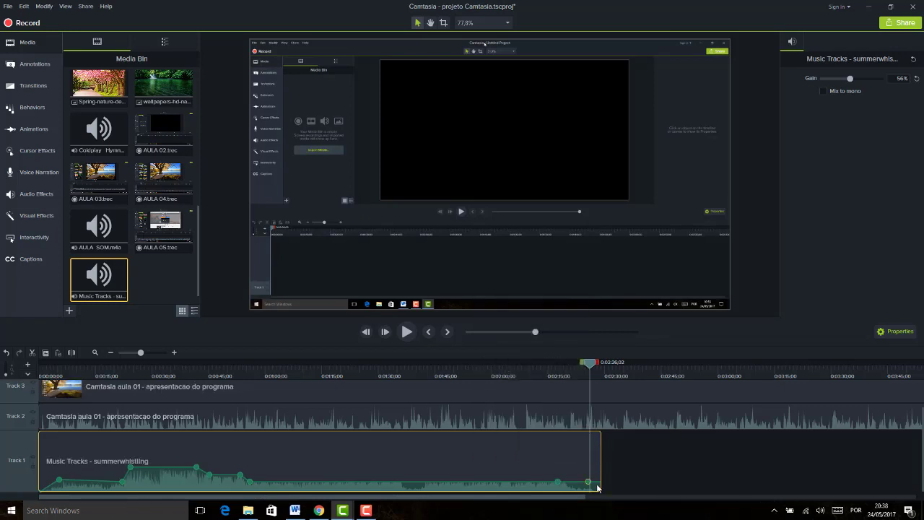
pyautogui.moveTo(597, 488)
pyautogui.mouseDown()
pyautogui.moveTo(598, 501)
pyautogui.moveTo(591, 446)
pyautogui.moveTo(589, 478)
pyautogui.mouseUp()
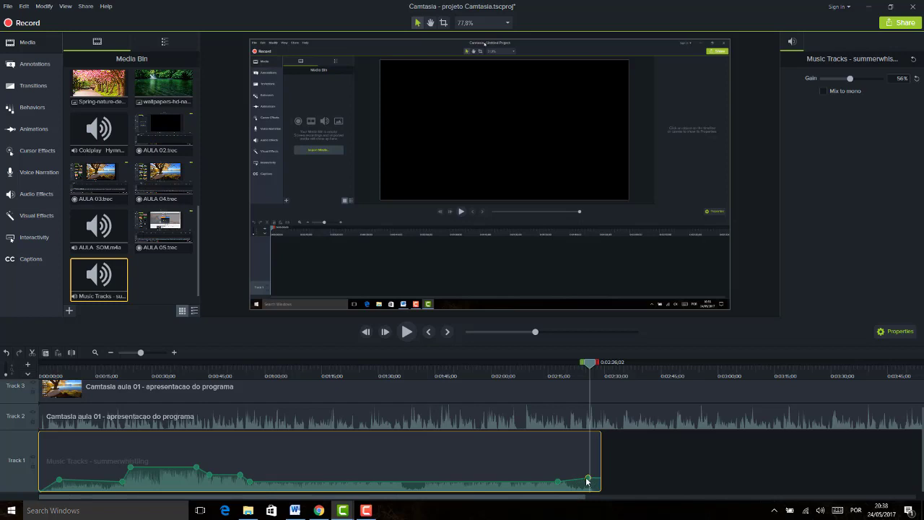
pyautogui.moveTo(588, 478); pyautogui.dragTo(588, 482)
pyautogui.click(140, 422)
pyautogui.rightClick(190, 416)
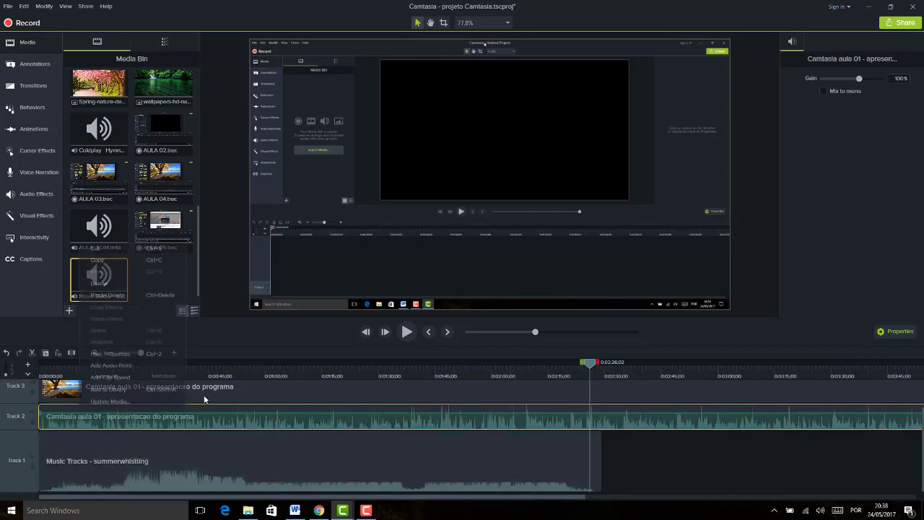
pyautogui.click(203, 377)
pyautogui.moveTo(265, 374); pyautogui.dragTo(214, 372)
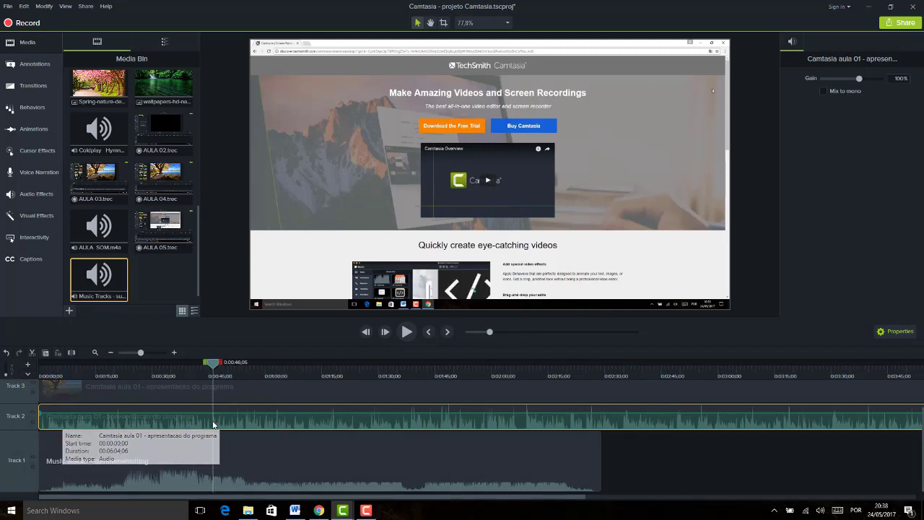
pyautogui.rightClick(211, 417)
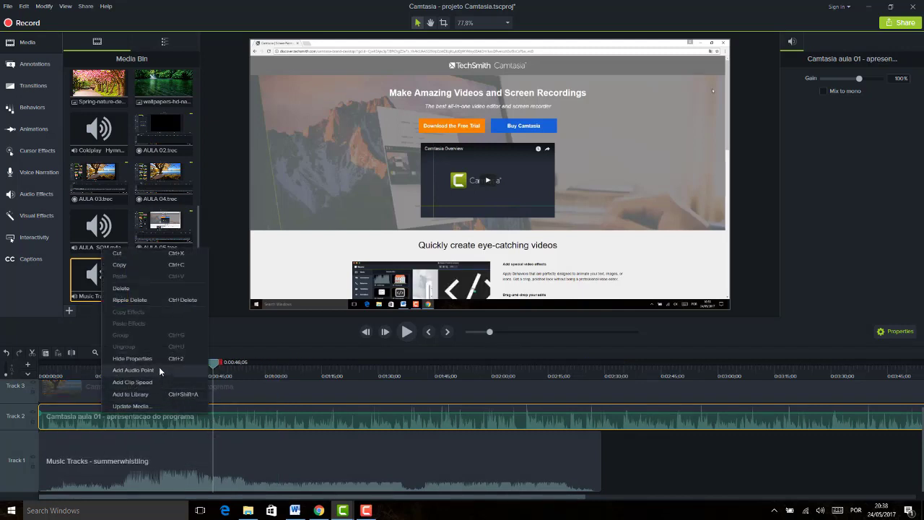
pyautogui.click(619, 458)
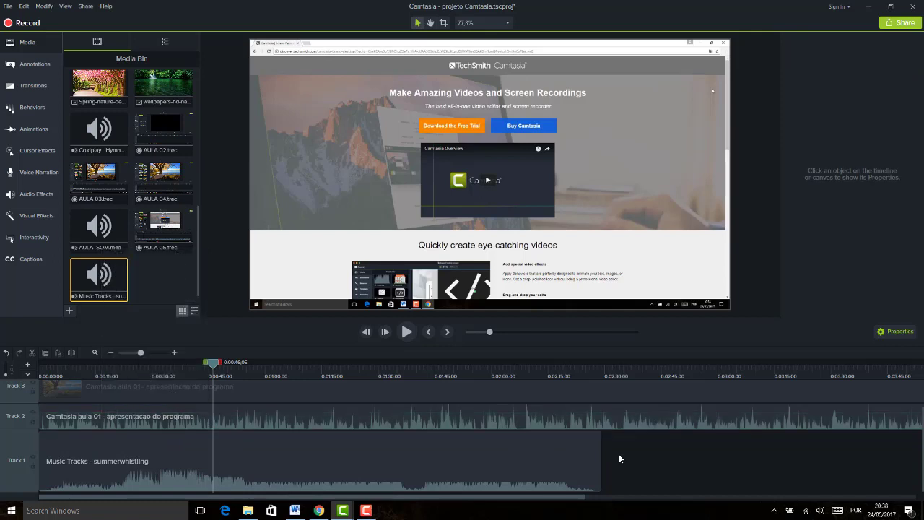
# - Select the music clip on Track 1
pyautogui.click(233, 458)
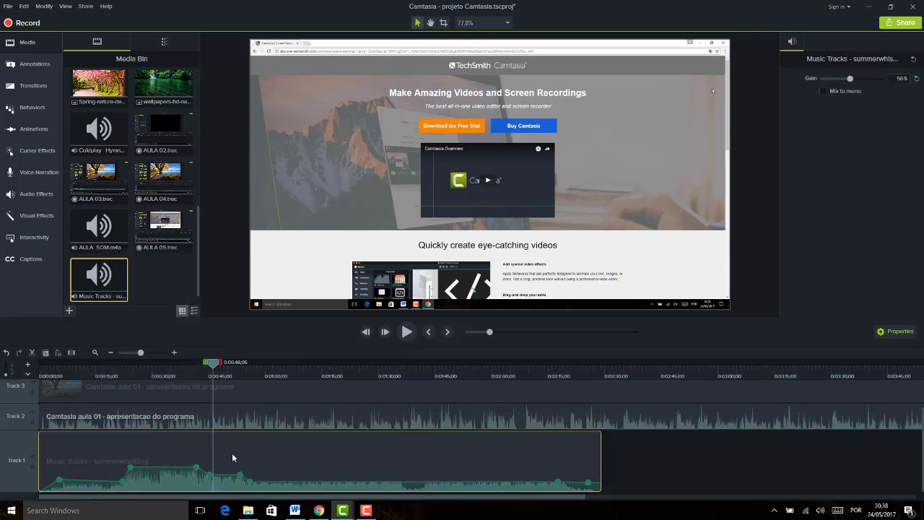